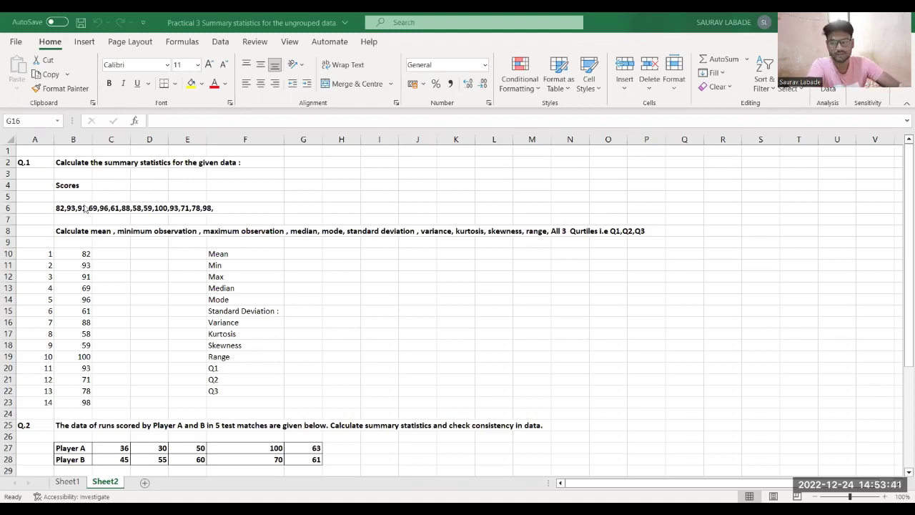
# - Examine the question text, the scores in B10:B23 and their numbering in A10:A23
pyautogui.click(233, 209)
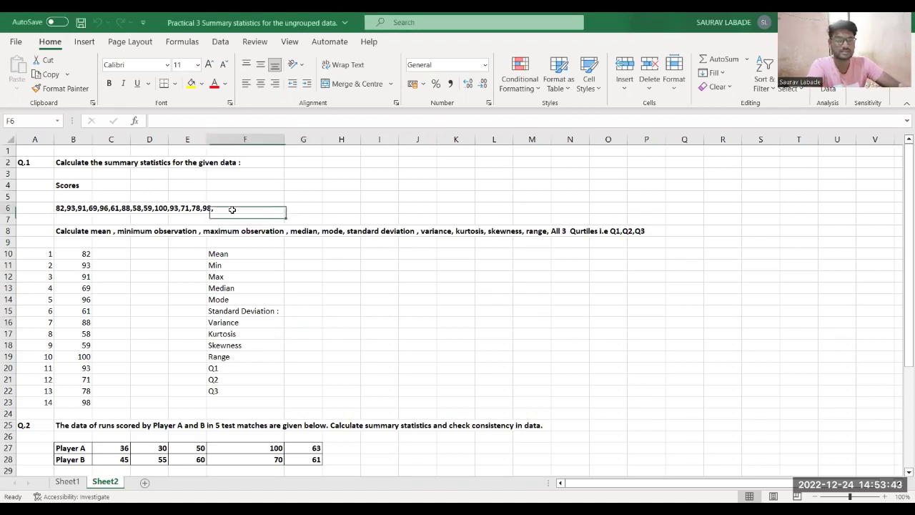
pyautogui.click(78, 230)
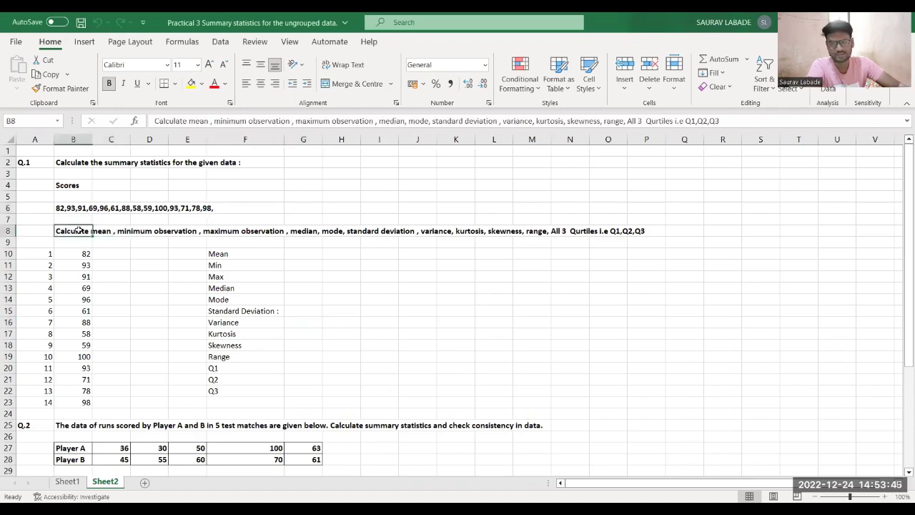
pyautogui.click(140, 288)
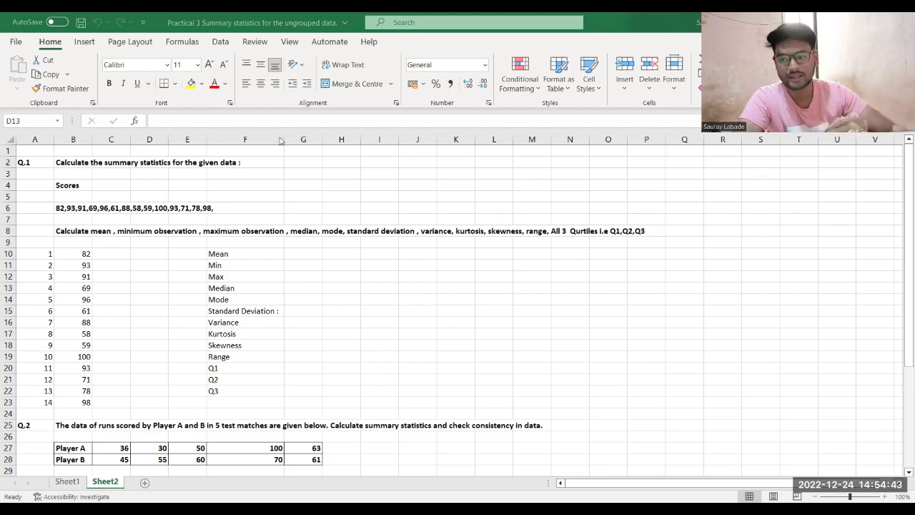
pyautogui.click(85, 255)
pyautogui.press('Down')
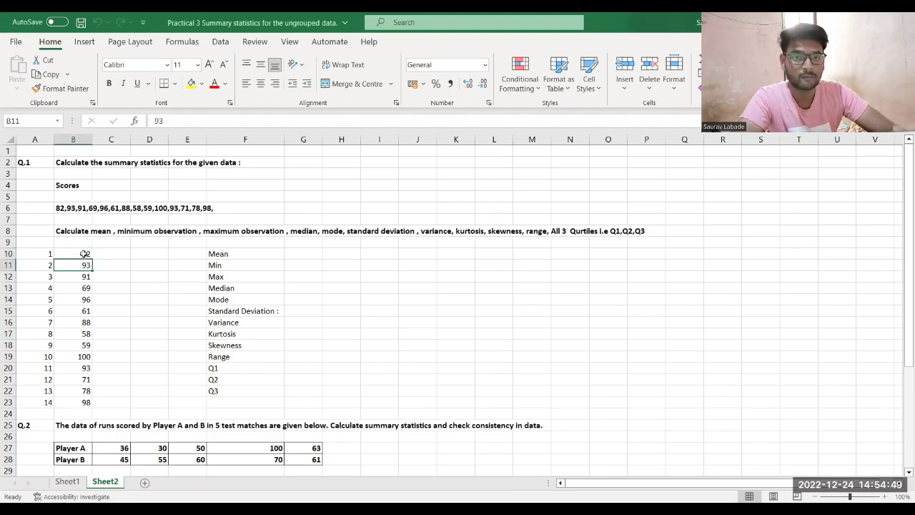
pyautogui.moveTo(81, 253); pyautogui.dragTo(83, 402)
pyautogui.click(194, 356)
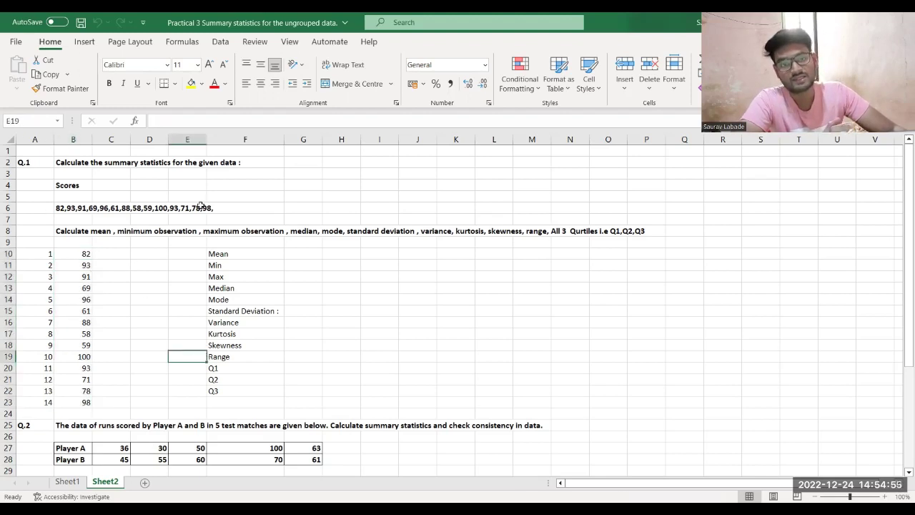
pyautogui.click(45, 251)
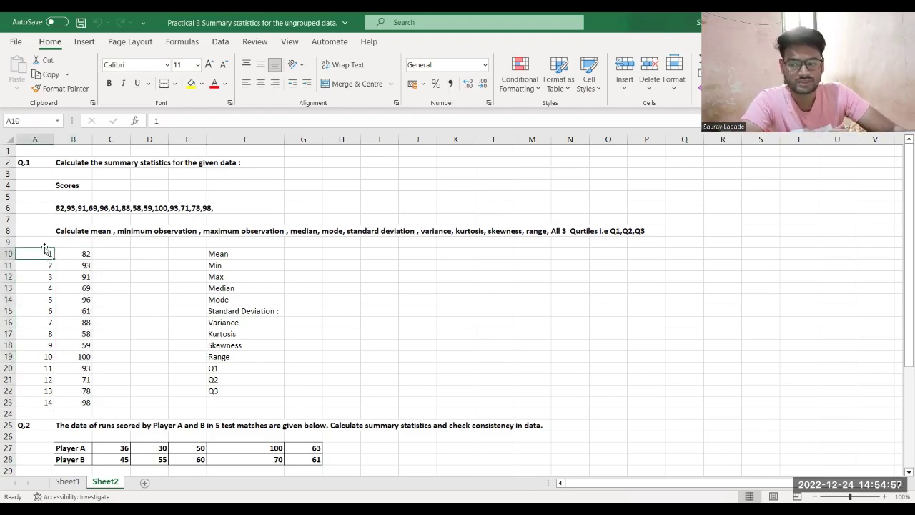
pyautogui.click(46, 266)
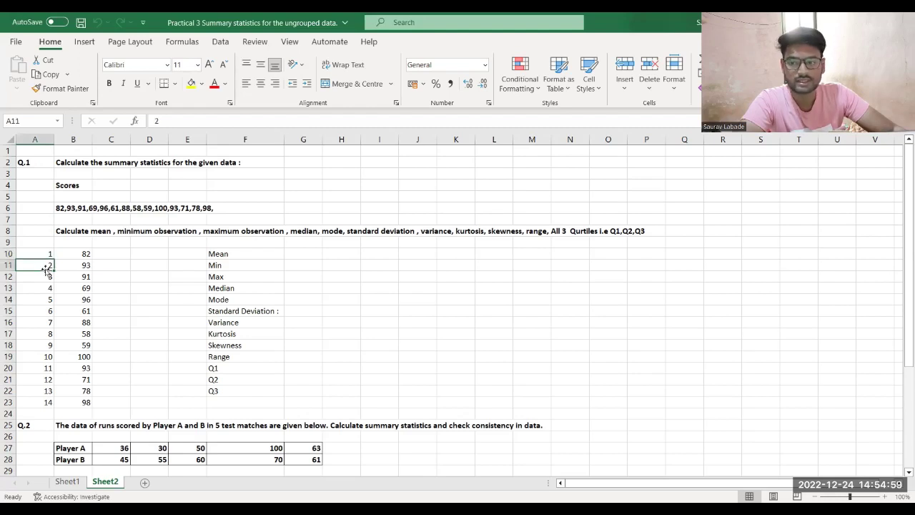
pyautogui.moveTo(43, 254); pyautogui.dragTo(52, 277)
pyautogui.moveTo(62, 406); pyautogui.dragTo(59, 322)
pyautogui.moveTo(45, 257); pyautogui.dragTo(41, 393)
pyautogui.moveTo(86, 254); pyautogui.dragTo(84, 392)
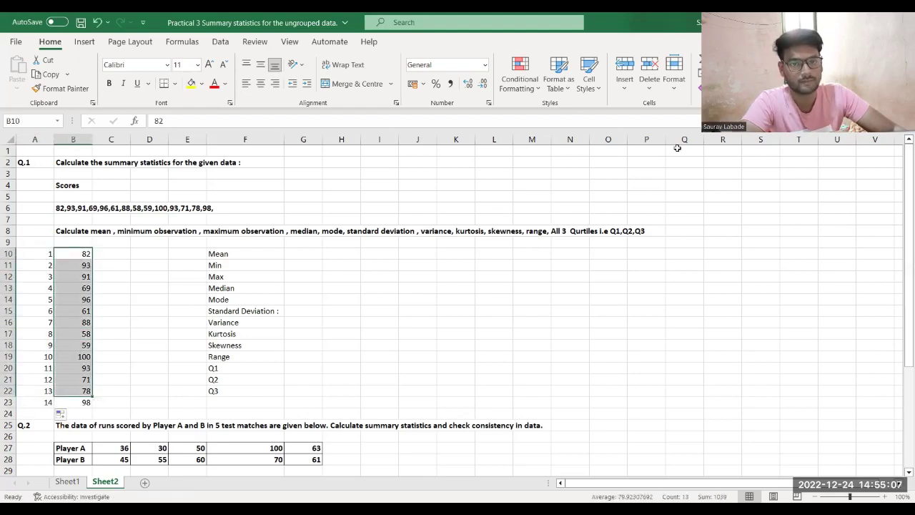
pyautogui.click(173, 252)
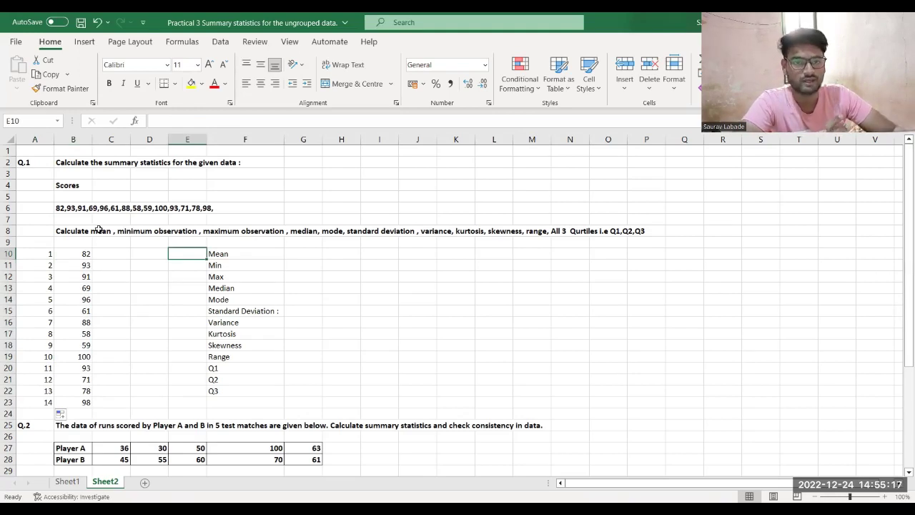
# - Calculate the mean of the scores in G10 with =AVERAGE(B10:B23)
pyautogui.click(309, 251)
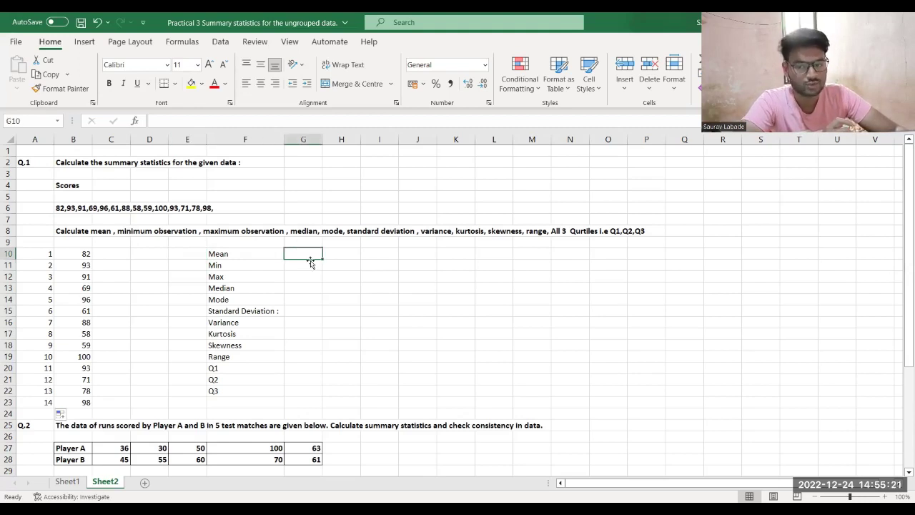
pyautogui.write('[')
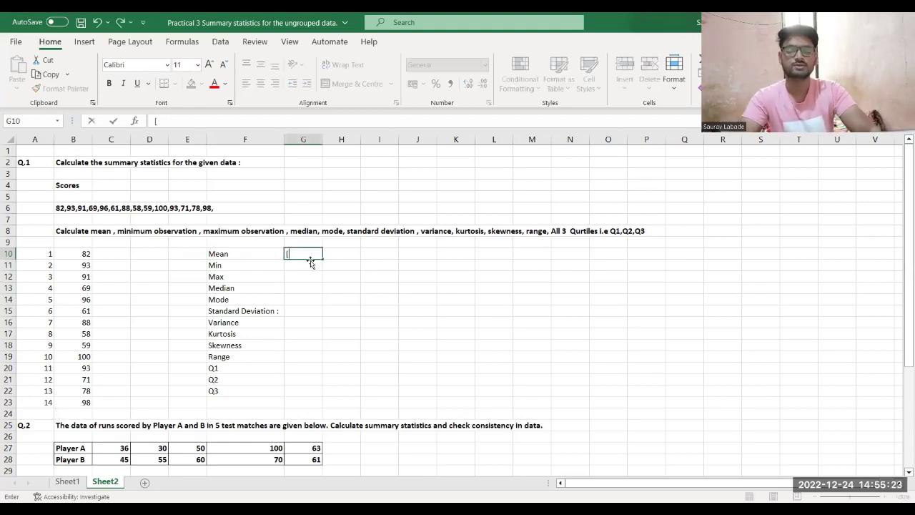
pyautogui.write('=')
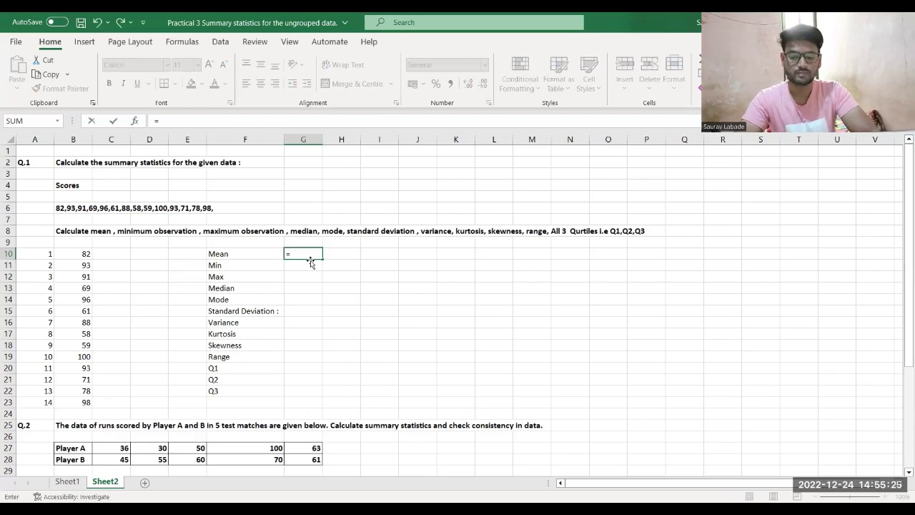
pyautogui.write('average')
pyautogui.press('Tab')
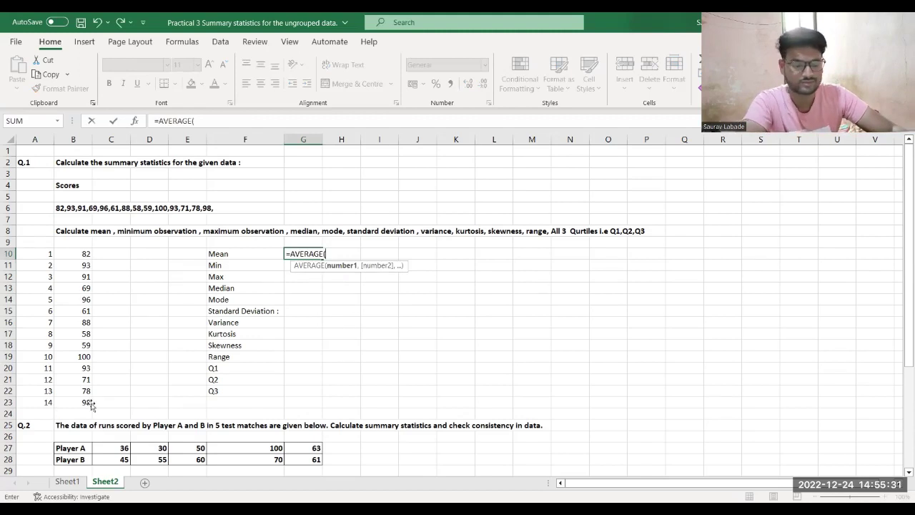
pyautogui.press('Return')
pyautogui.click(312, 254)
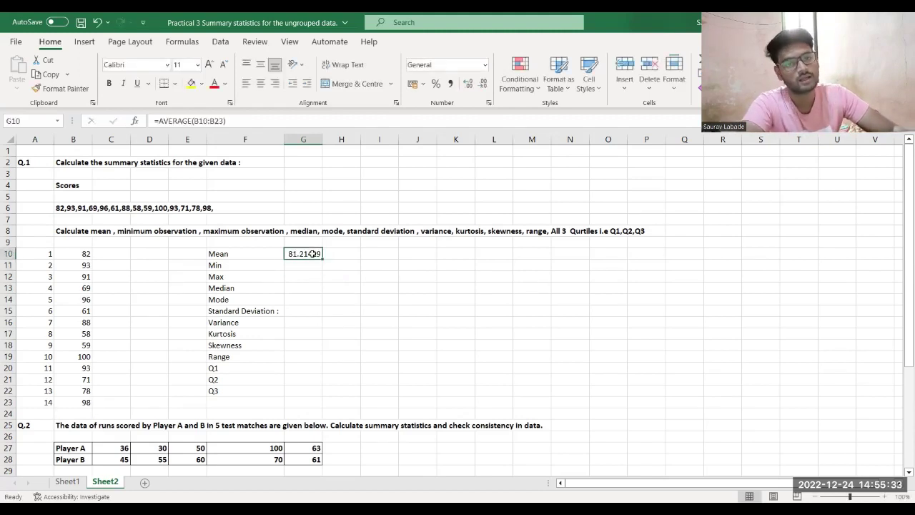
# - Calculate the minimum score in G11 with the MIN function over B10:B23 and check it against the scores list
pyautogui.click(313, 264)
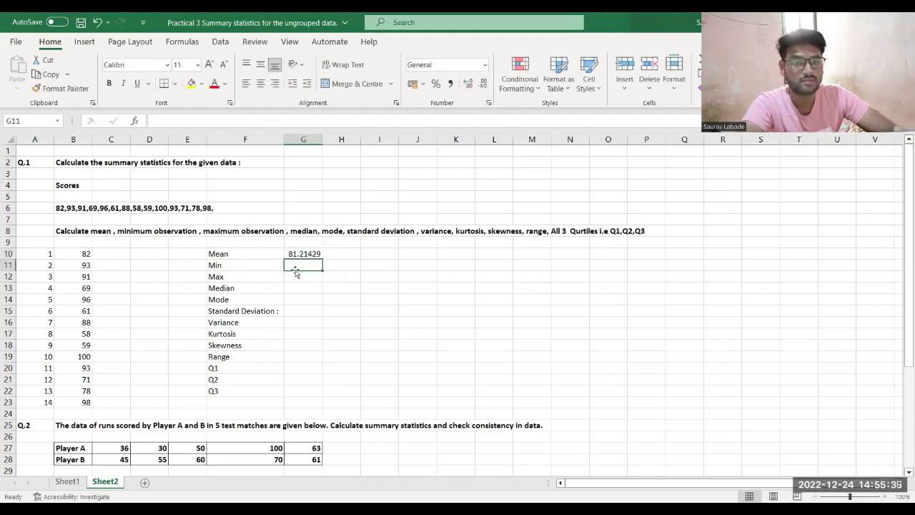
pyautogui.write('=')
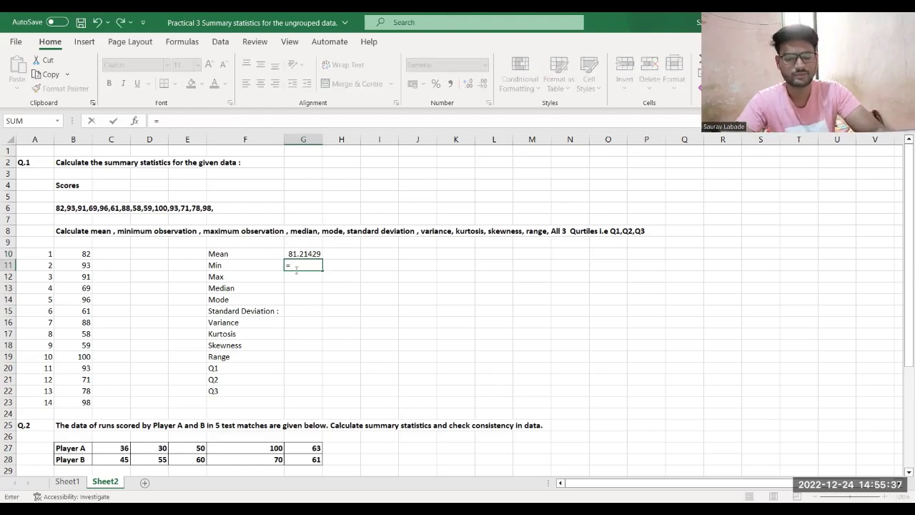
pyautogui.write('MIN(')
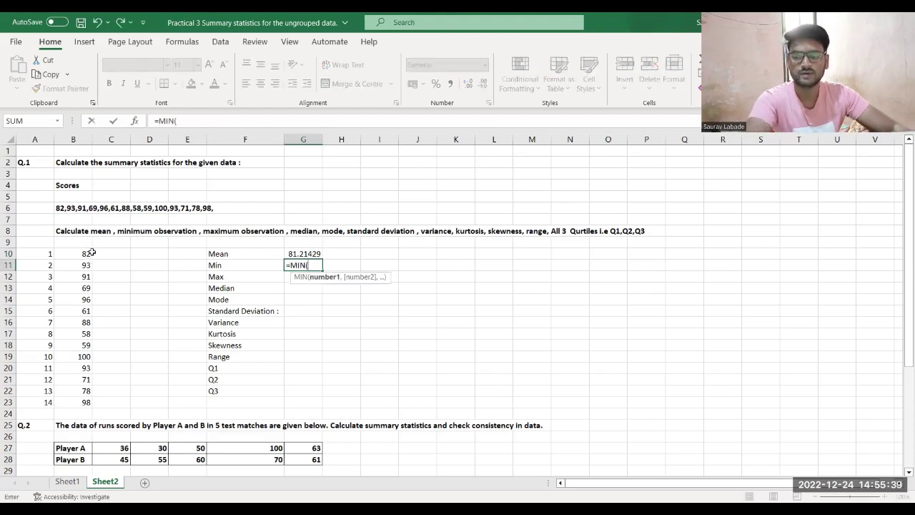
pyautogui.click(86, 255)
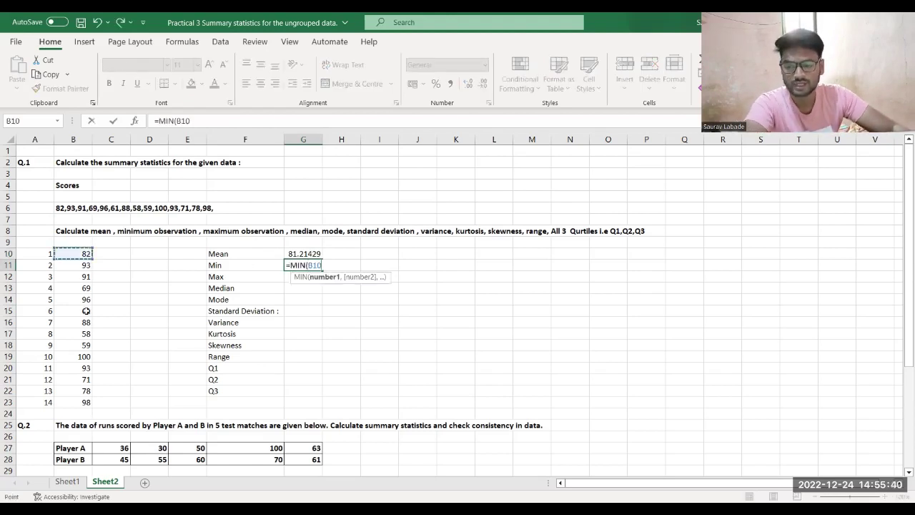
pyautogui.keyDown('shift'); pyautogui.click(90, 405); pyautogui.keyUp('shift')
pyautogui.press('Return')
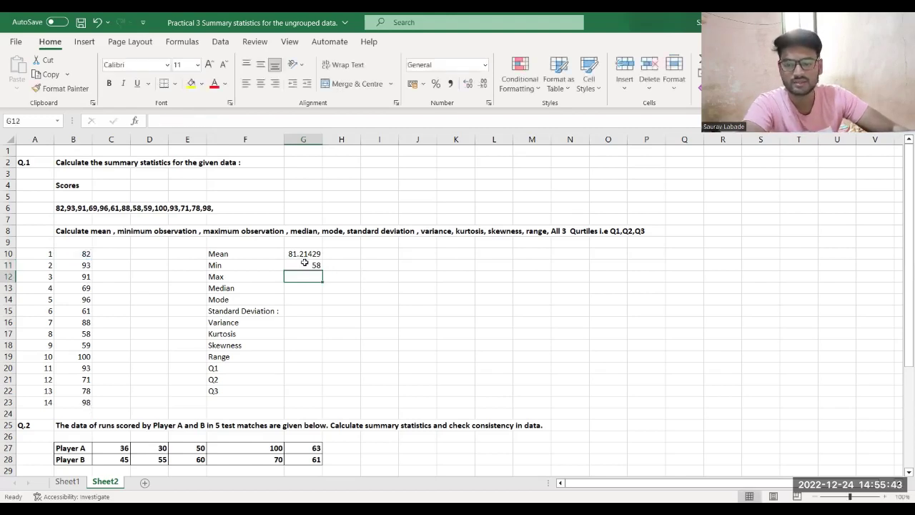
pyautogui.press('Up')
pyautogui.click(84, 336)
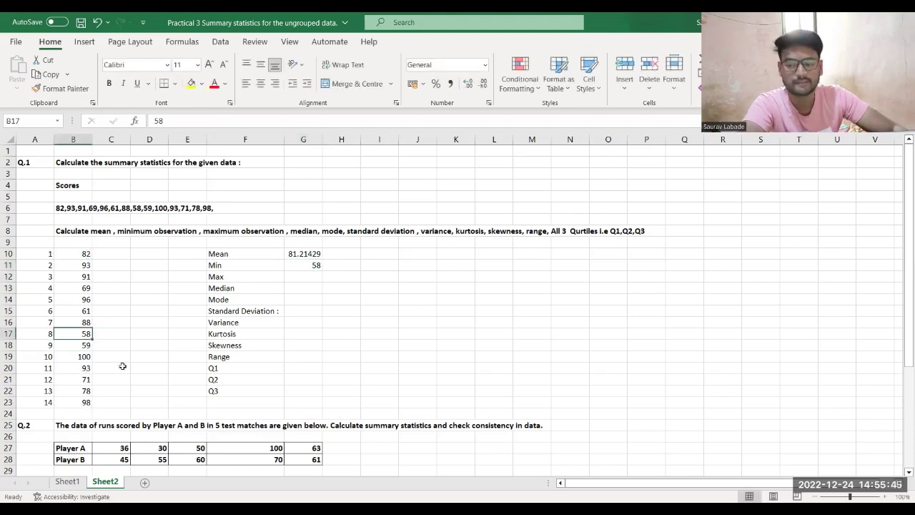
# - Calculate the maximum score in G12 with =MAX(B10:B23) and check it against the scores list
pyautogui.click(311, 275)
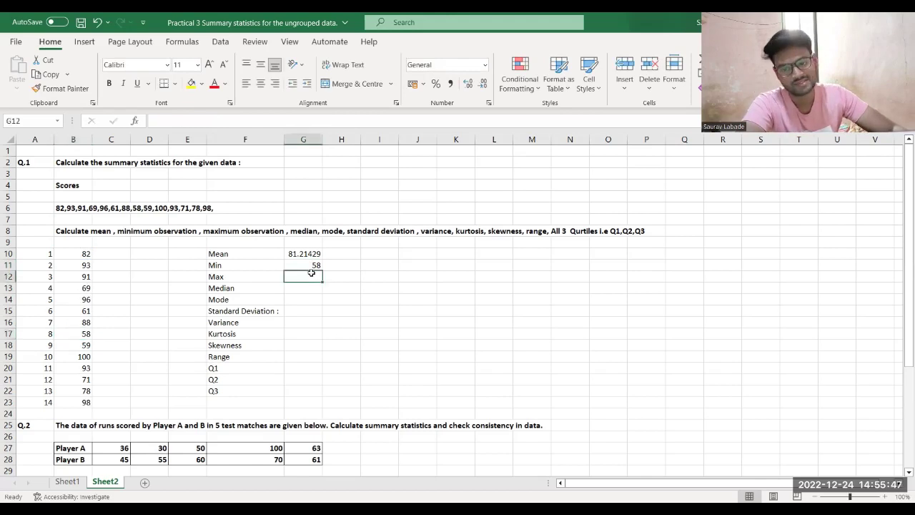
pyautogui.write('=')
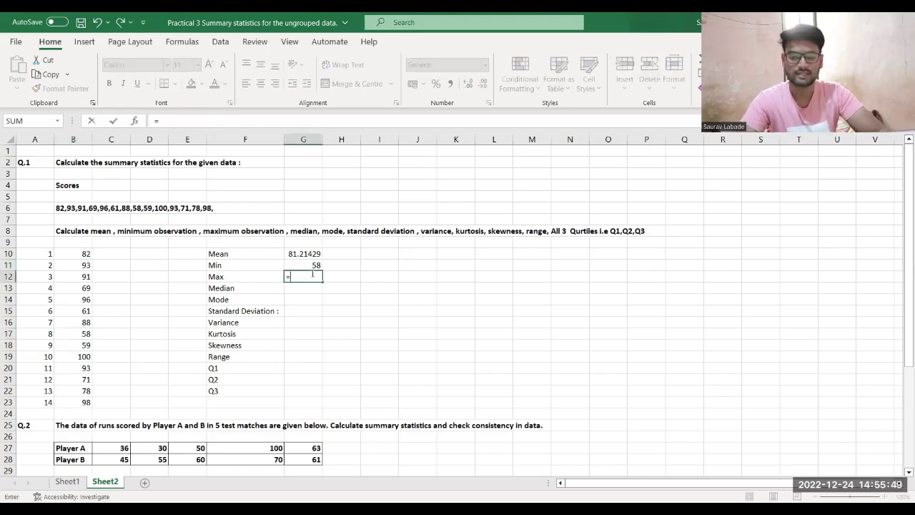
pyautogui.write('MAX(')
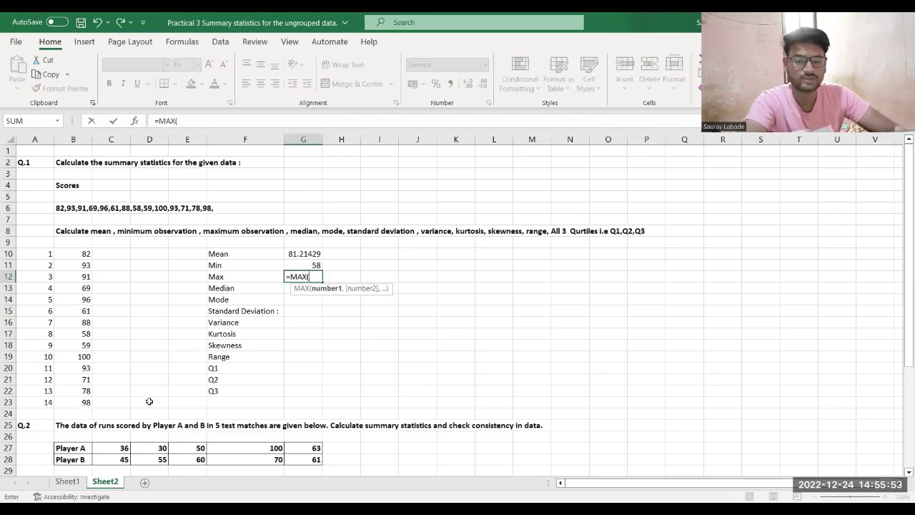
pyautogui.write('B10:B23)')
pyautogui.press('Return')
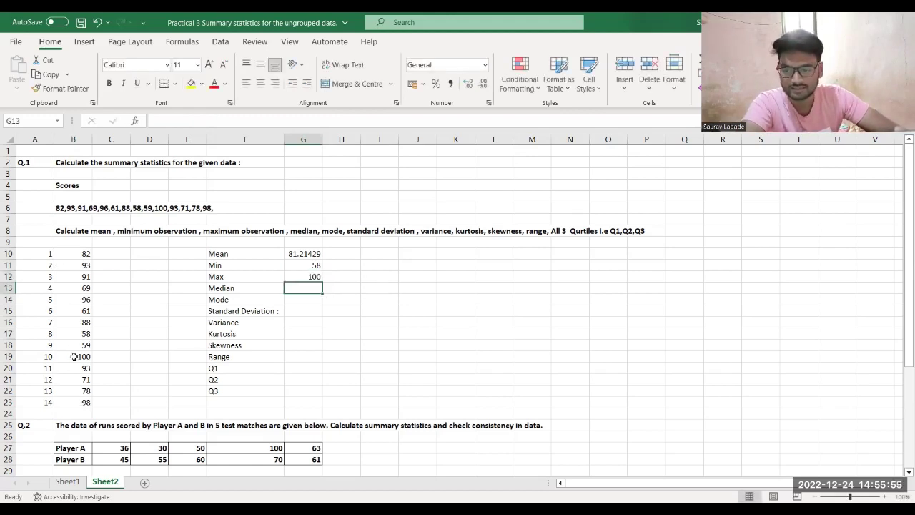
pyautogui.click(78, 355)
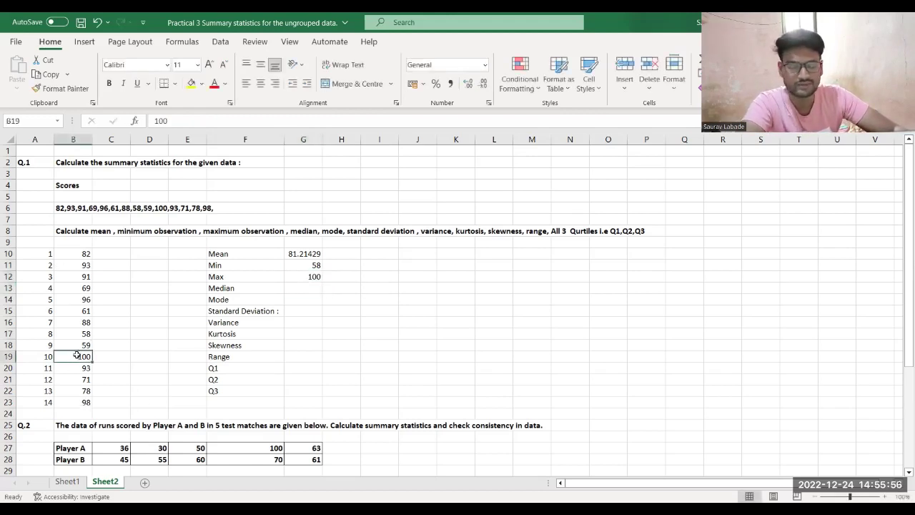
# - Calculate the median of the scores in G13 with =MEDIAN(B10:B23)
pyautogui.click(309, 286)
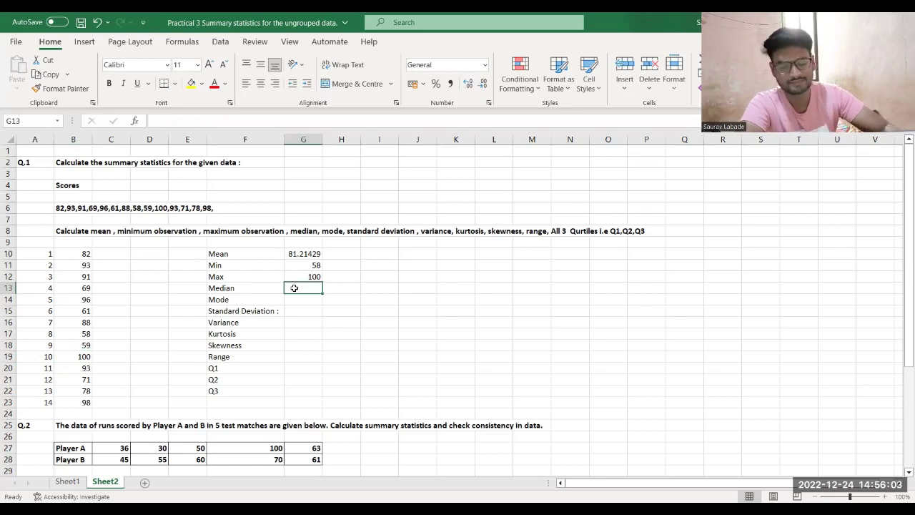
pyautogui.write('=')
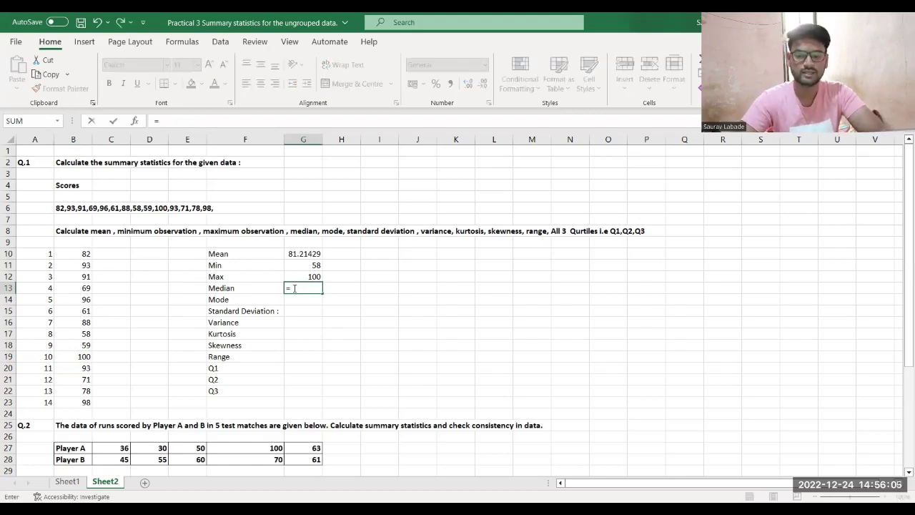
pyautogui.write('median')
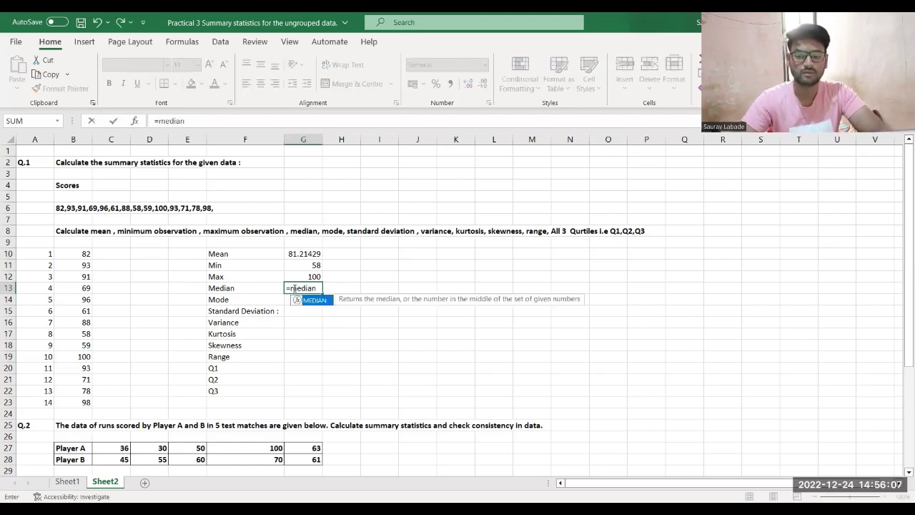
pyautogui.press('Tab')
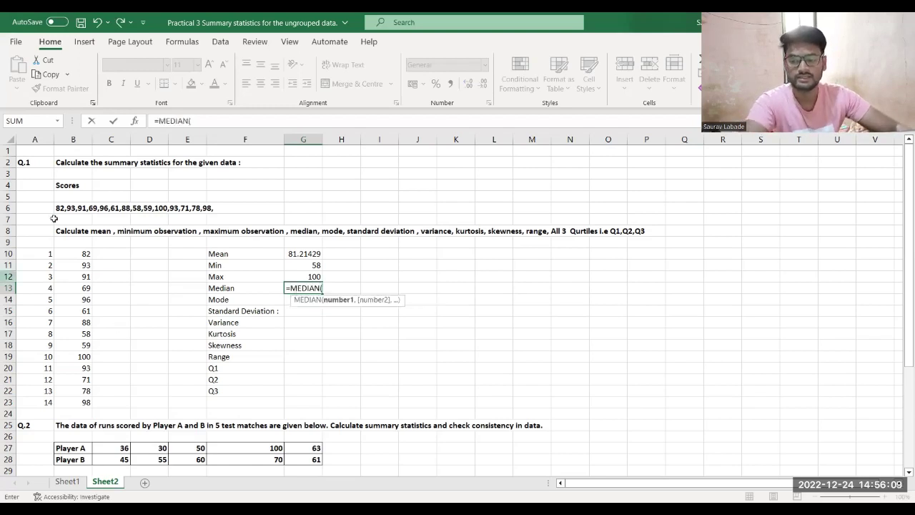
pyautogui.click(84, 253)
pyautogui.keyDown('shift'); pyautogui.click(78, 402); pyautogui.keyUp('shift')
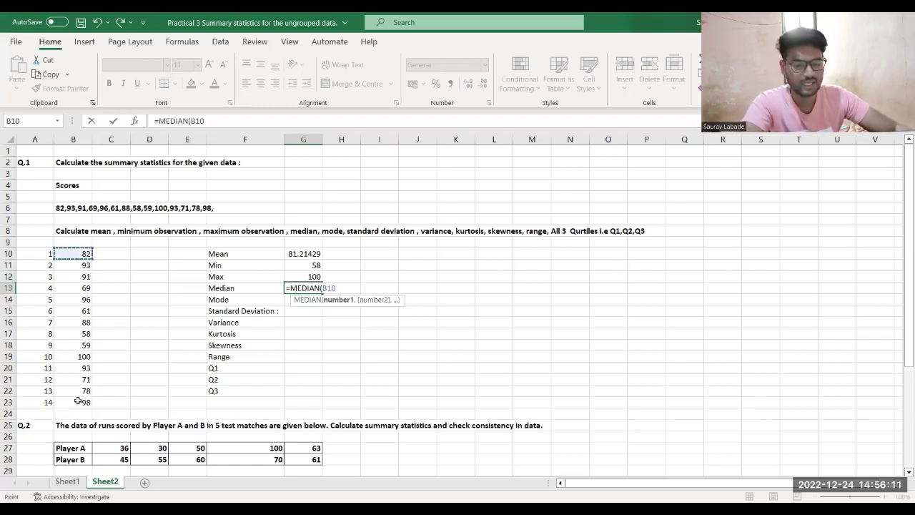
pyautogui.press('Return')
pyautogui.click(308, 288)
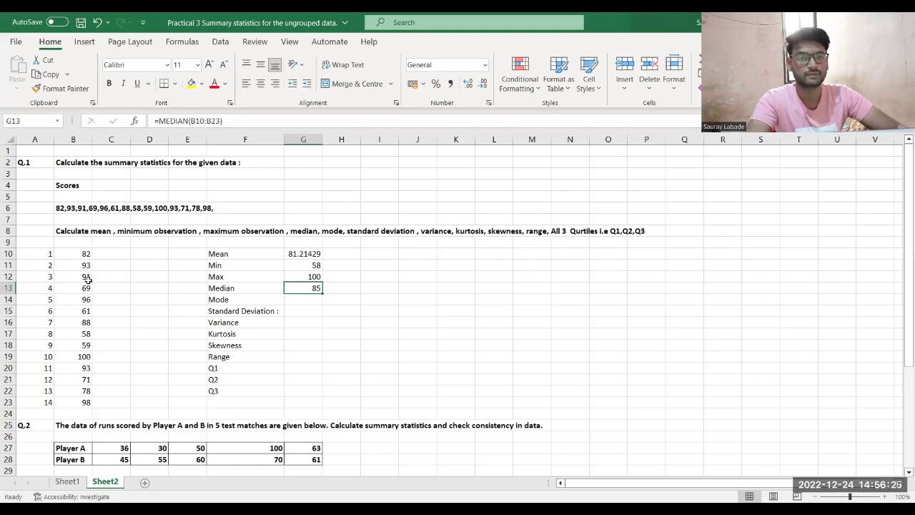
# - Calculate the mode of the scores in G14 with =MODE(B10:B23) and check it against the scores in B11 and B20
pyautogui.click(305, 298)
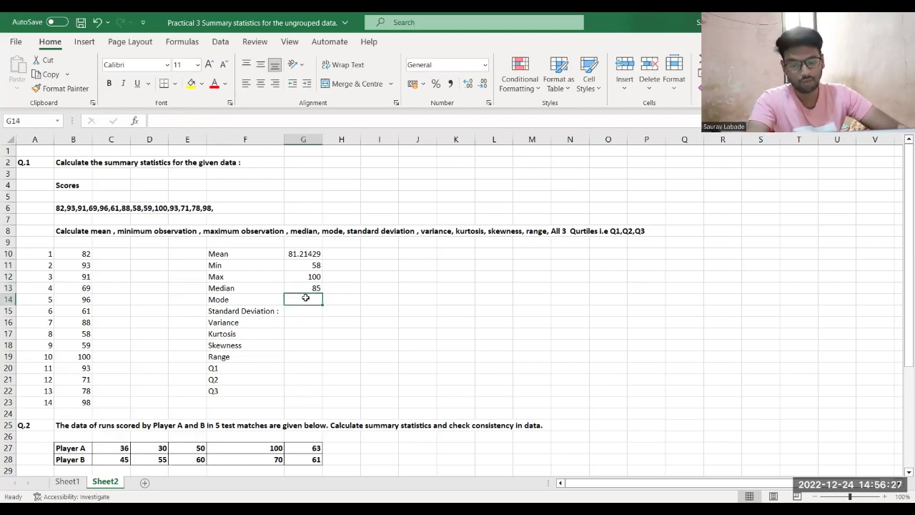
pyautogui.write('=')
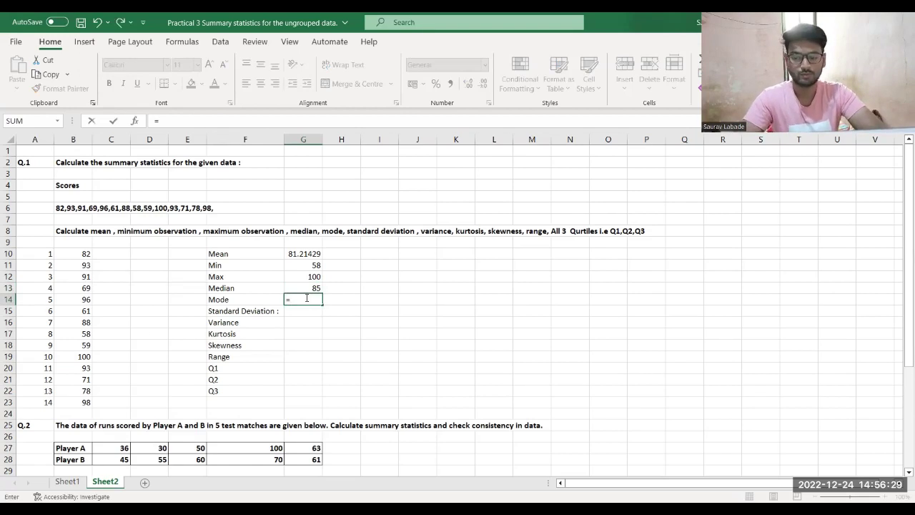
pyautogui.write('MODE.MULT(')
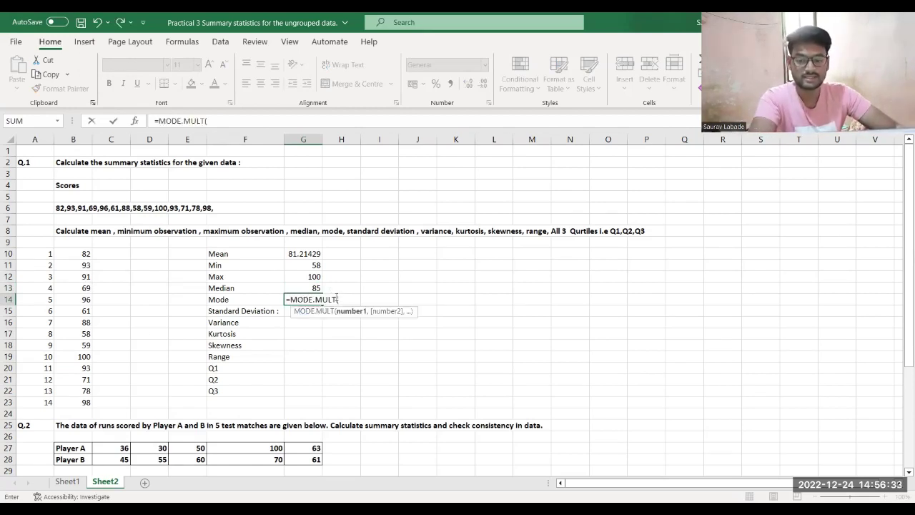
pyautogui.press('BackSpace')
pyautogui.press('BackSpace')
pyautogui.press('BackSpace')
pyautogui.press('BackSpace')
pyautogui.press('BackSpace')
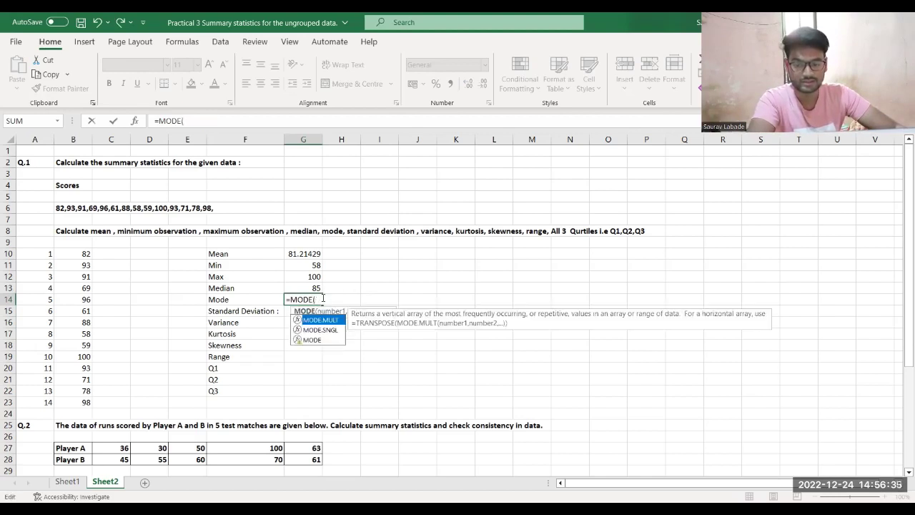
pyautogui.click(312, 341)
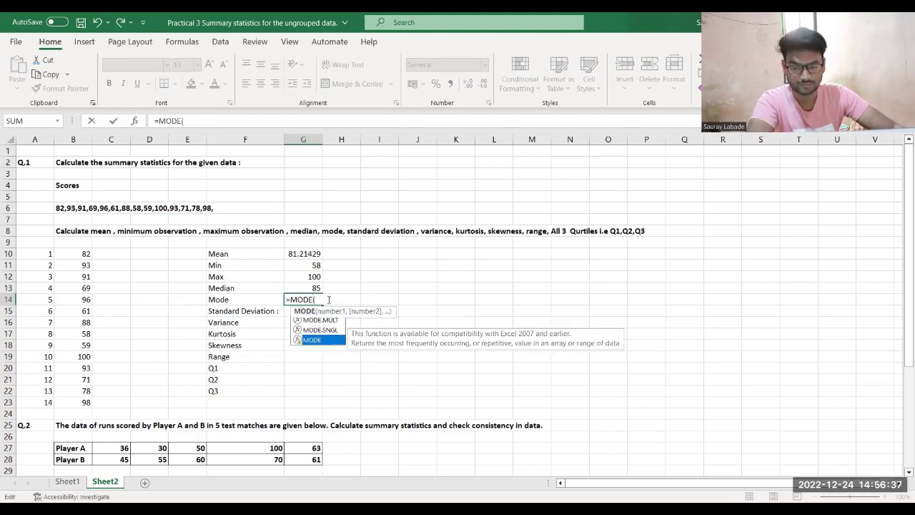
pyautogui.click(79, 254)
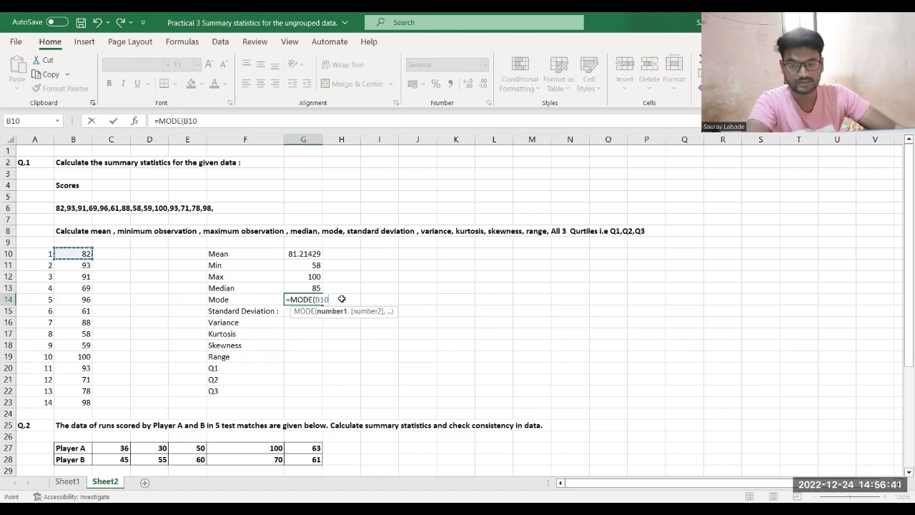
pyautogui.keyDown('shift'); pyautogui.click(85, 399); pyautogui.keyUp('shift')
pyautogui.press('Return')
pyautogui.click(296, 298)
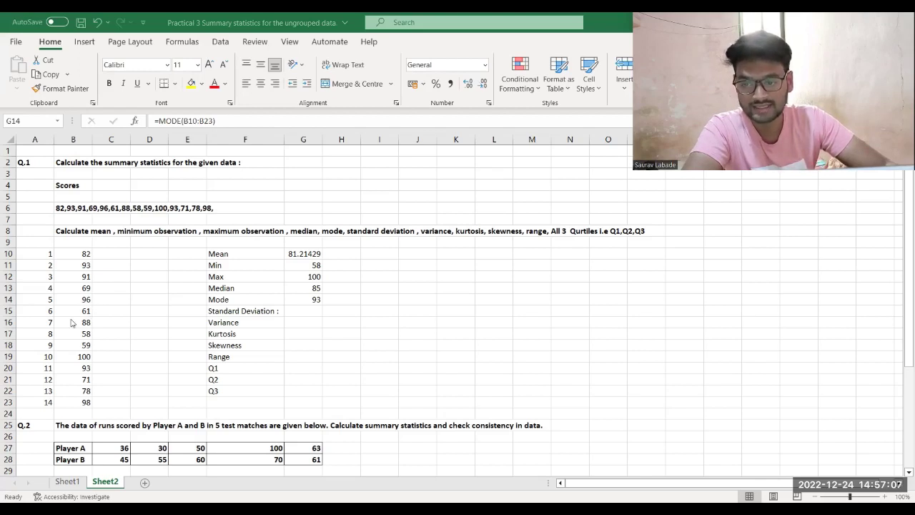
pyautogui.click(85, 368)
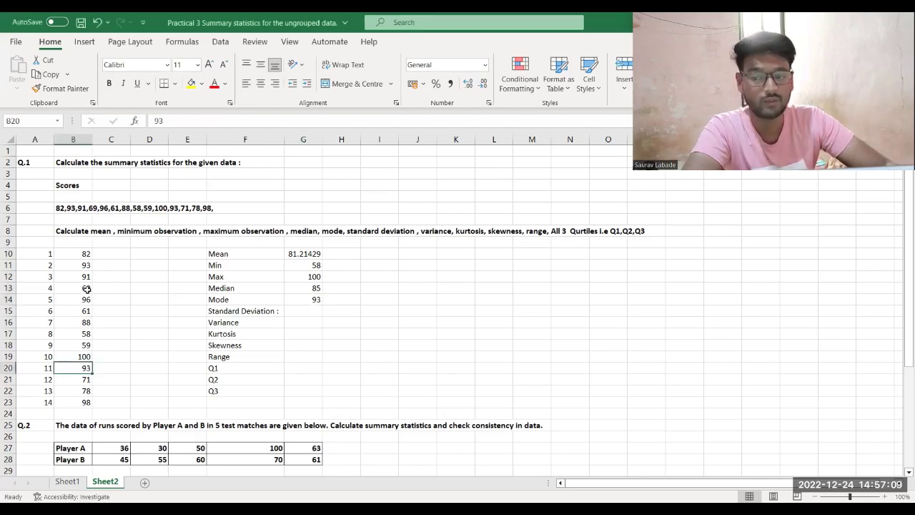
pyautogui.click(87, 265)
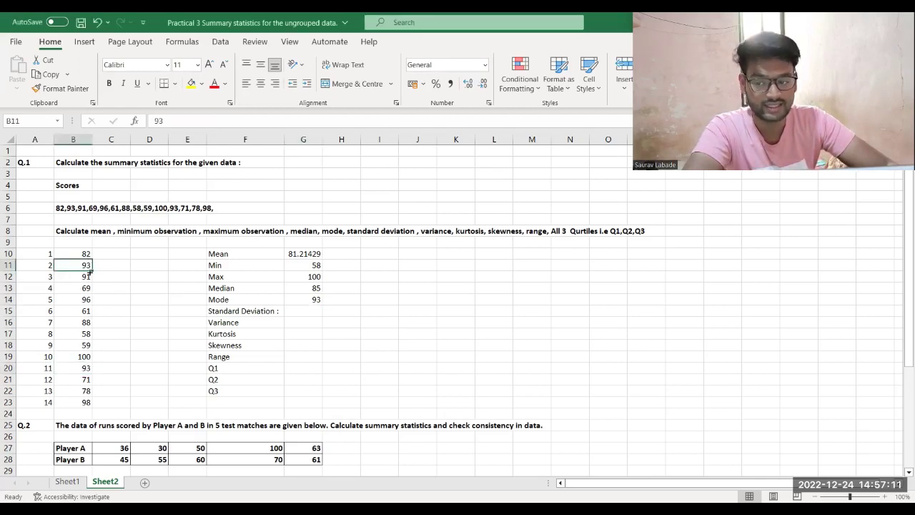
pyautogui.click(81, 369)
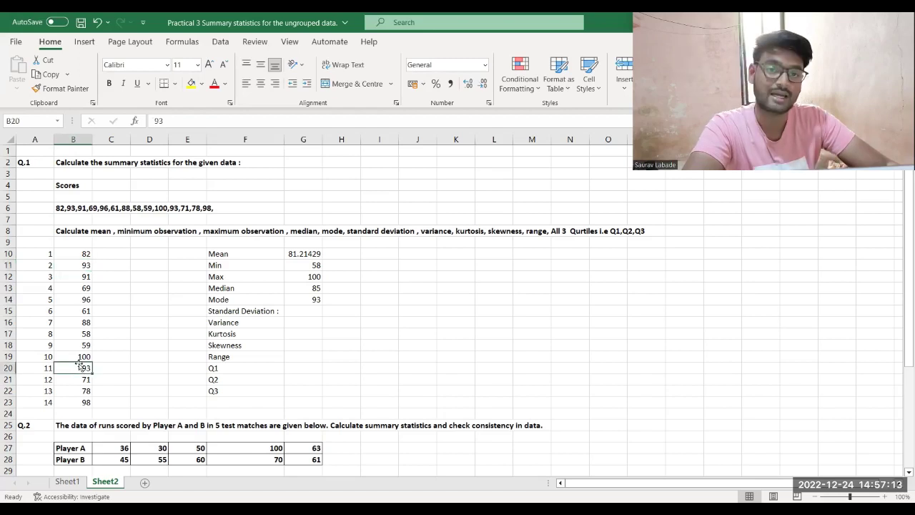
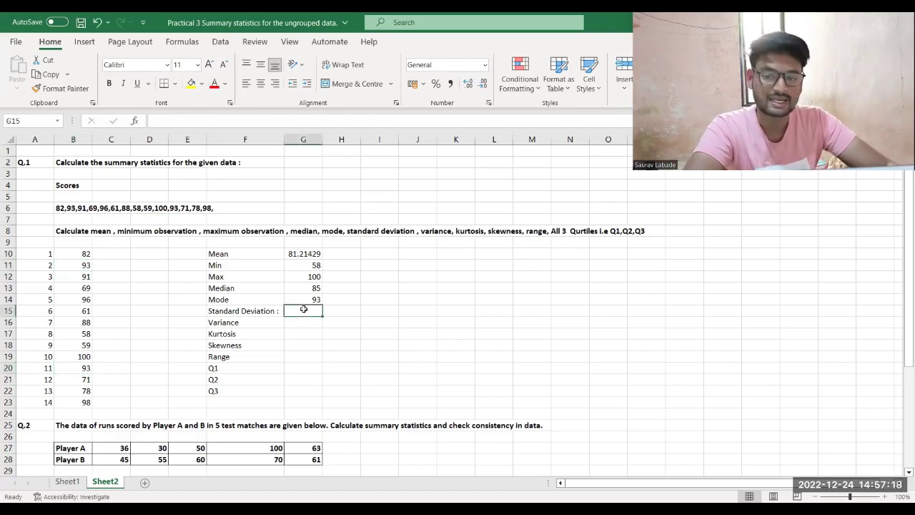
# - Calculate the standard deviation of the scores in G15 with =STDEV(B10:B23)
pyautogui.write('=')
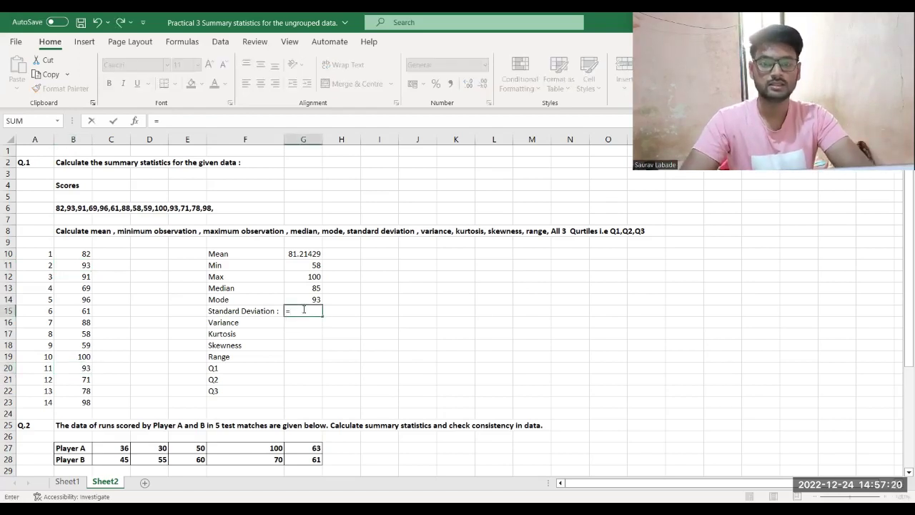
pyautogui.write('std')
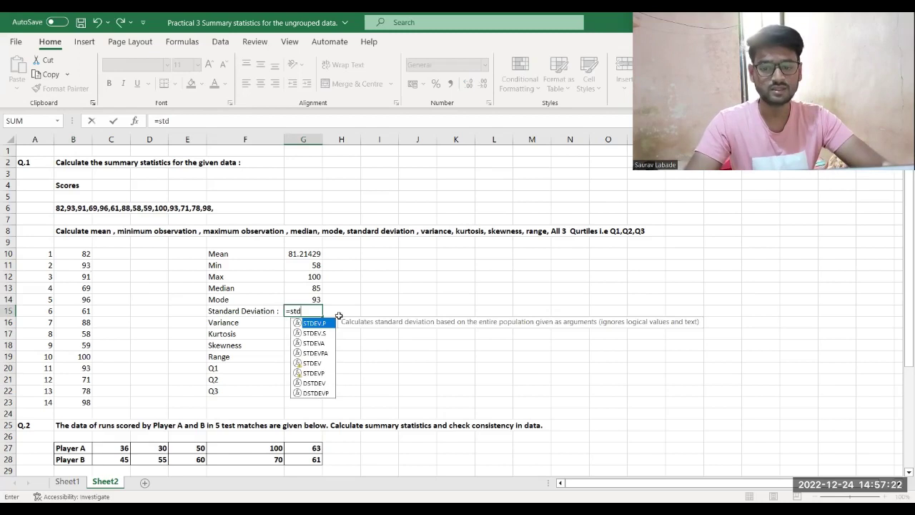
pyautogui.click(316, 365)
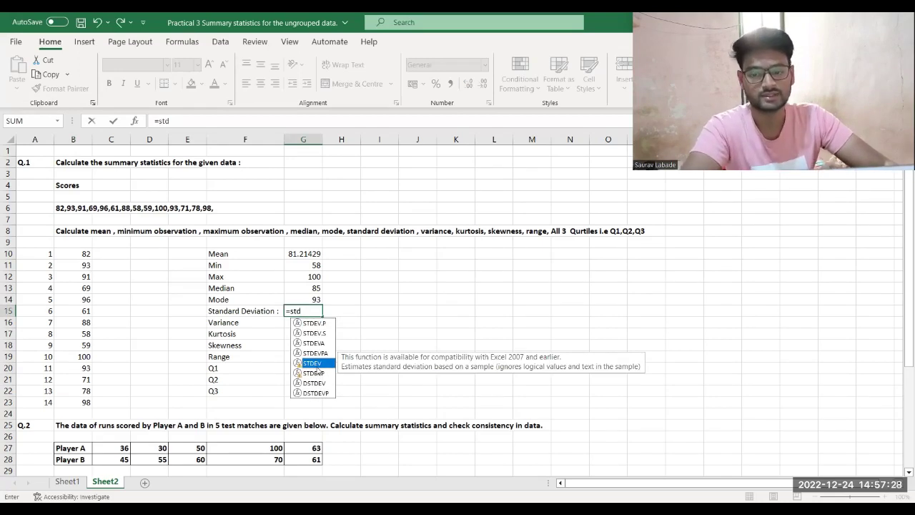
pyautogui.doubleClick(316, 362)
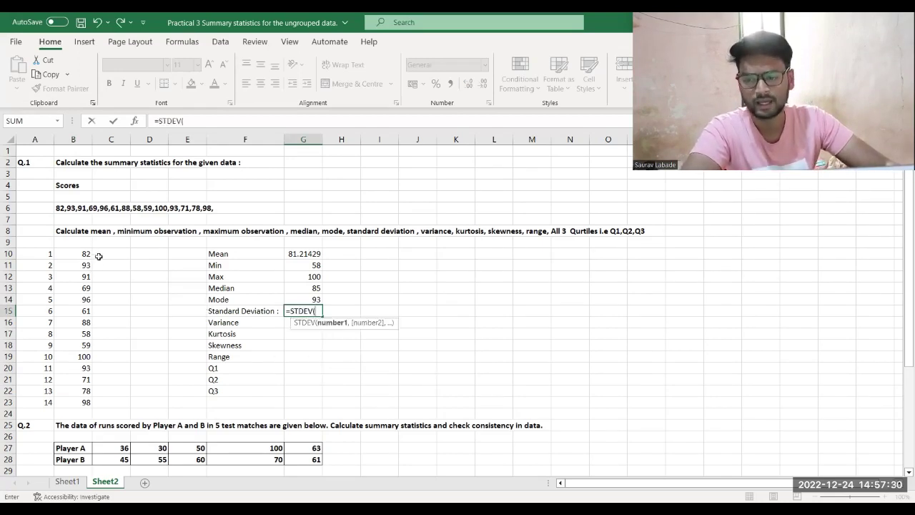
pyautogui.click(84, 254)
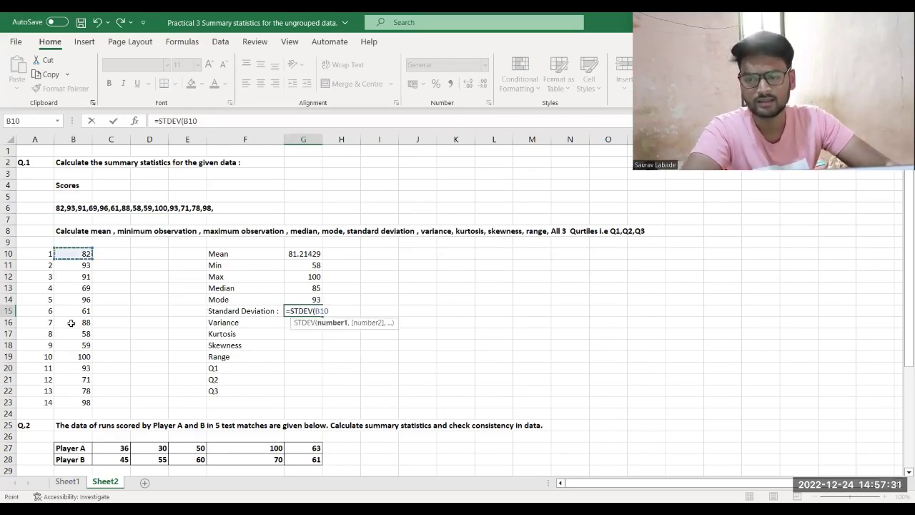
pyautogui.keyDown('shift'); pyautogui.click(76, 400); pyautogui.keyUp('shift')
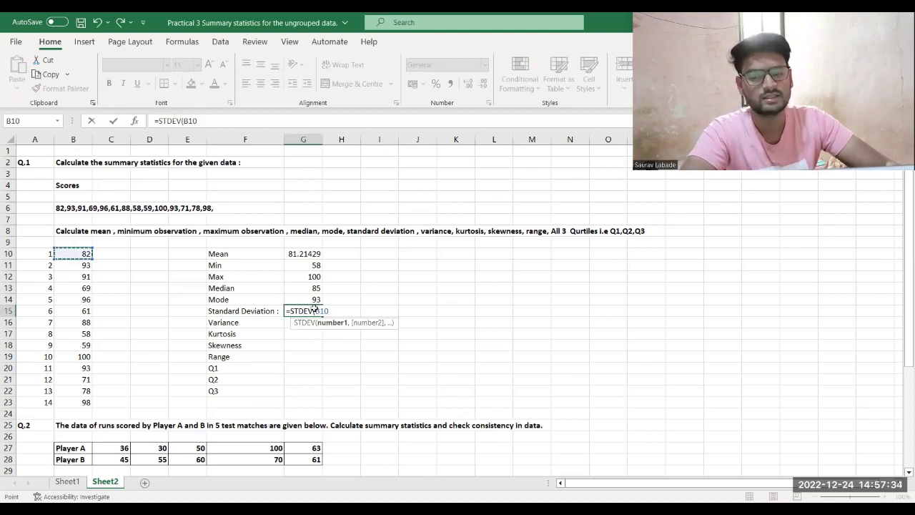
pyautogui.press('Return')
# - Calculate the variance of the scores in G16 with =VAR(B10:B23)
pyautogui.write('=')
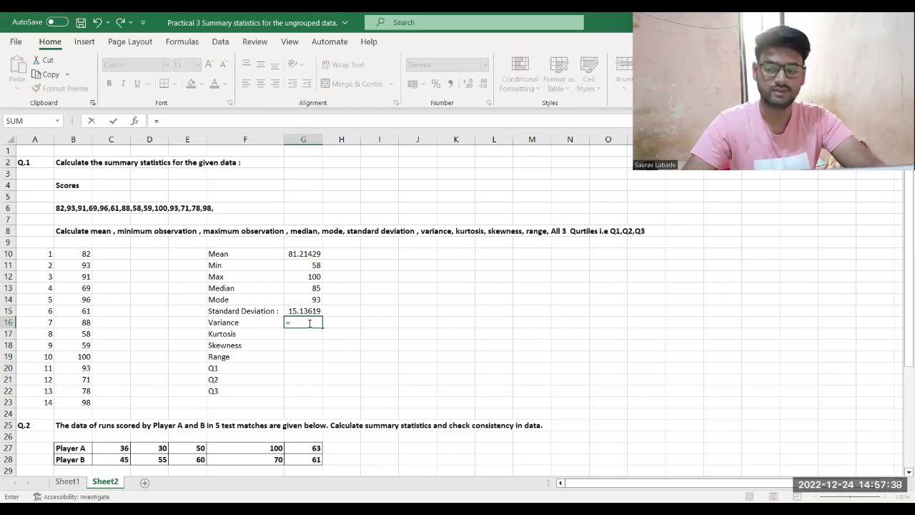
pyautogui.write('var')
pyautogui.press('Tab')
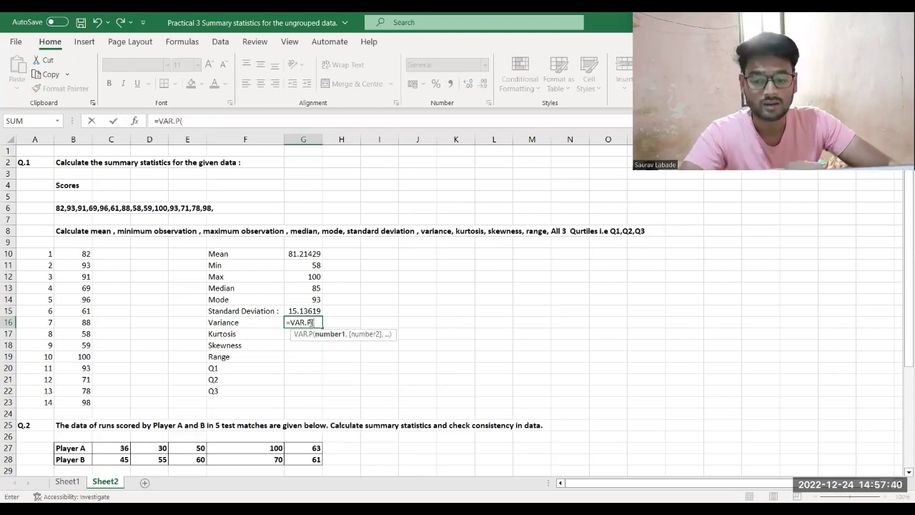
pyautogui.click(313, 323)
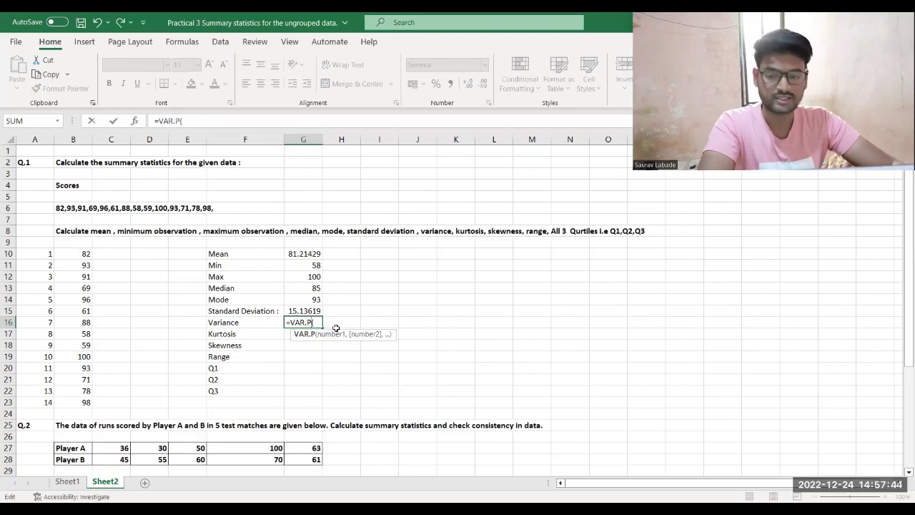
pyautogui.press('BackSpace')
pyautogui.press('BackSpace')
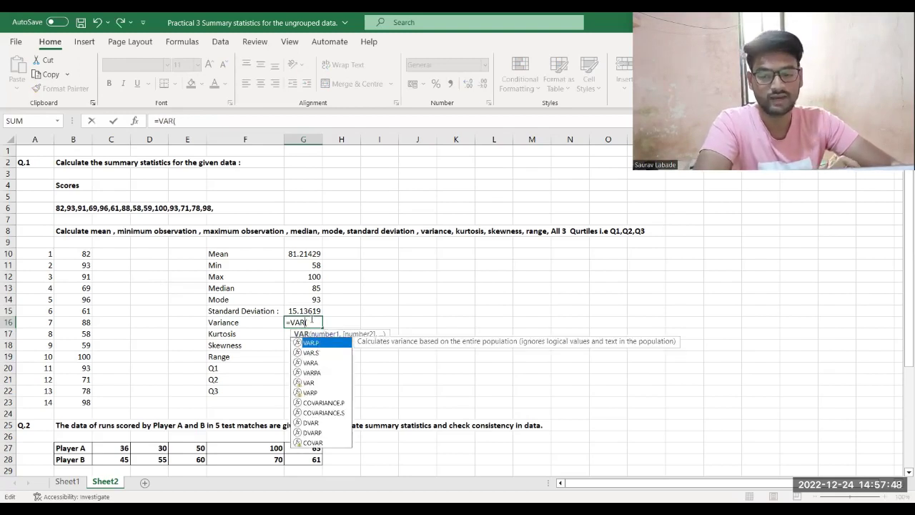
pyautogui.click(80, 256)
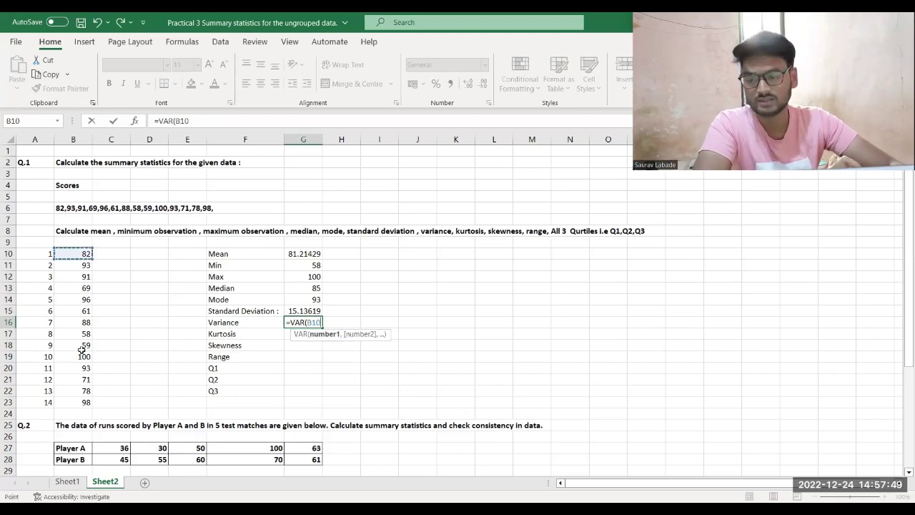
pyautogui.keyDown('shift'); pyautogui.click(74, 400); pyautogui.keyUp('shift')
pyautogui.press('Return')
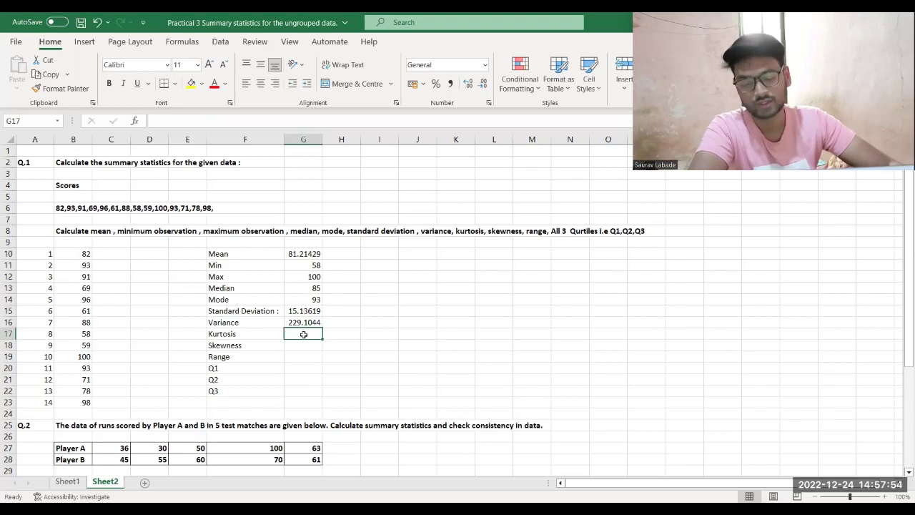
# - Calculate the kurtosis of the scores in G17 with =KURT(B10:B23)
pyautogui.write('=ku')
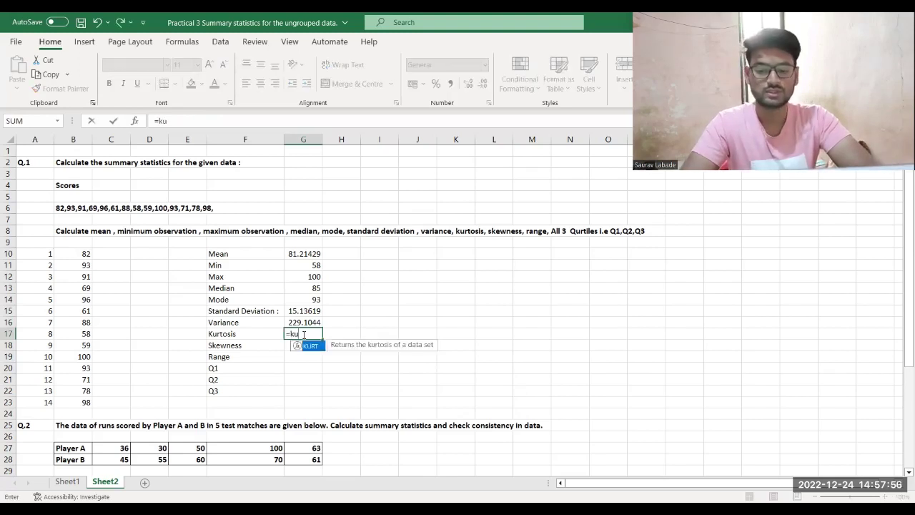
pyautogui.write('rt')
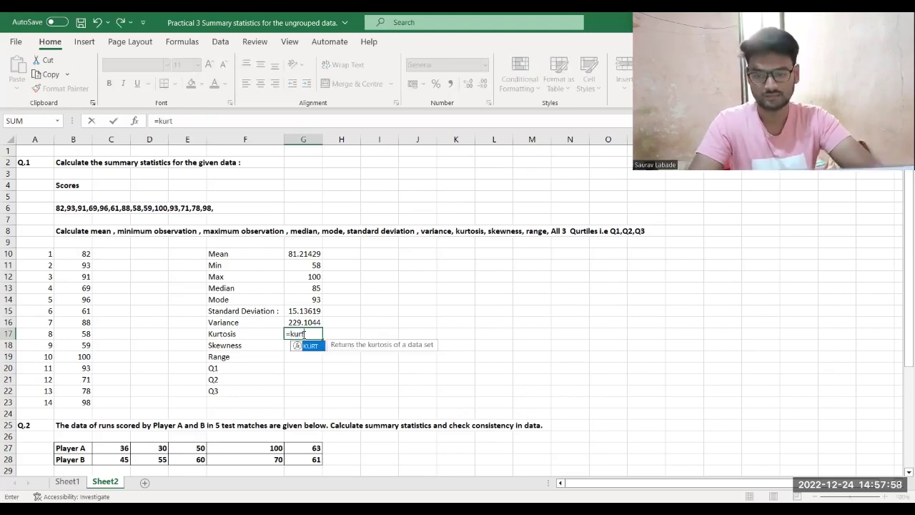
pyautogui.press('Tab')
pyautogui.click(71, 256)
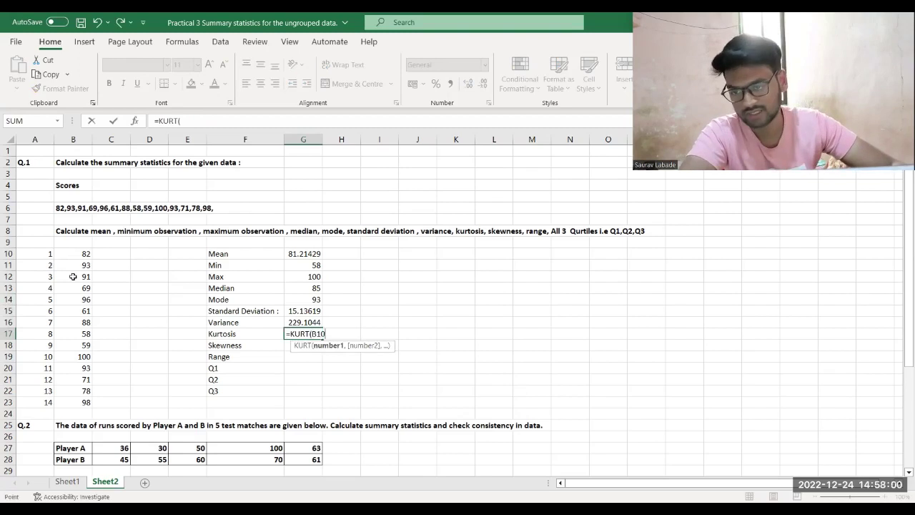
pyautogui.keyDown('shift'); pyautogui.click(81, 399); pyautogui.keyUp('shift')
pyautogui.press('Return')
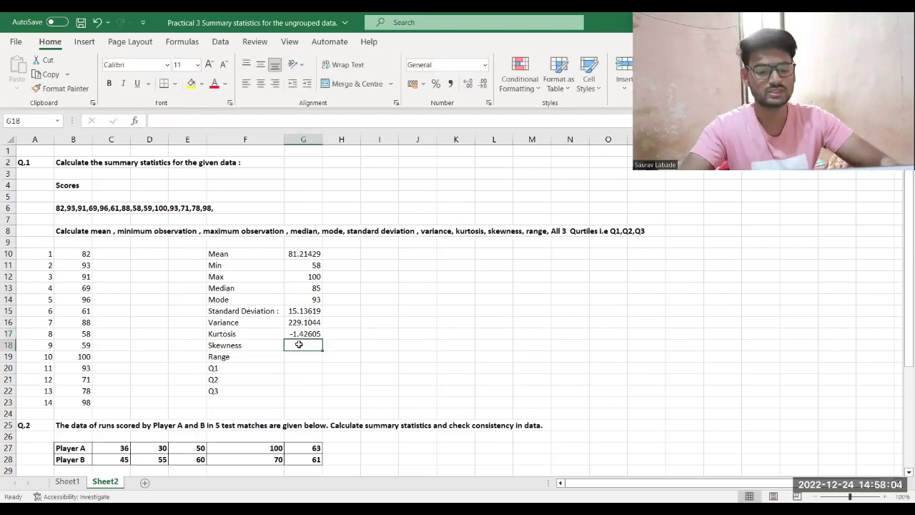
# - Calculate the skewness of the scores in G18 with the SKEW function over B10:B23
pyautogui.write('=')
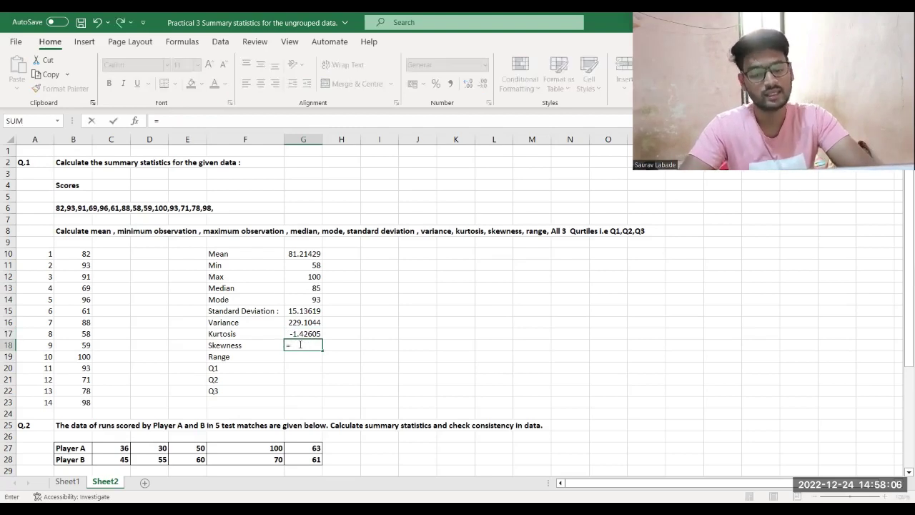
pyautogui.write('skew')
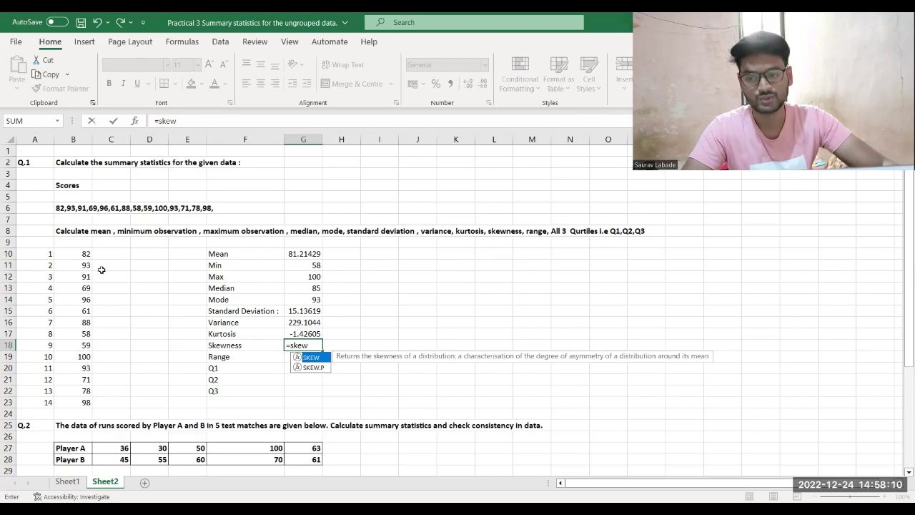
pyautogui.press('Tab')
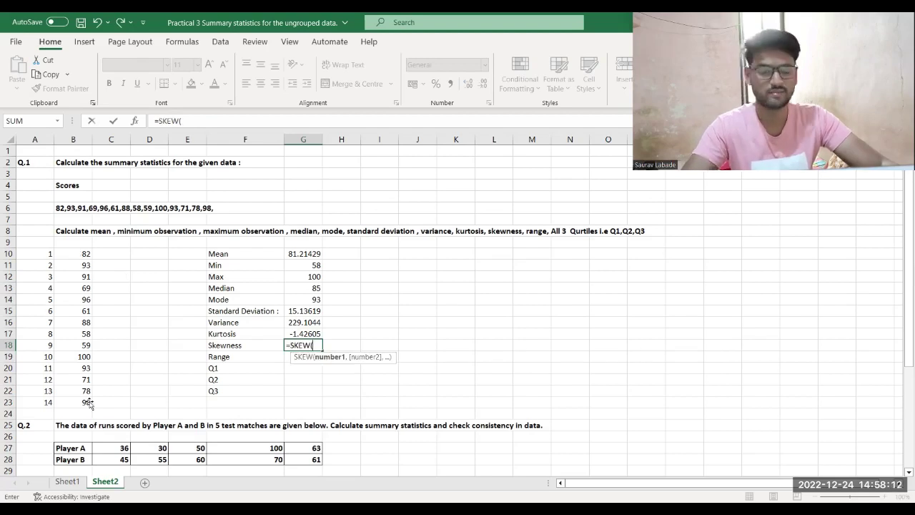
pyautogui.moveTo(88, 402); pyautogui.dragTo(79, 254)
pyautogui.press('Return')
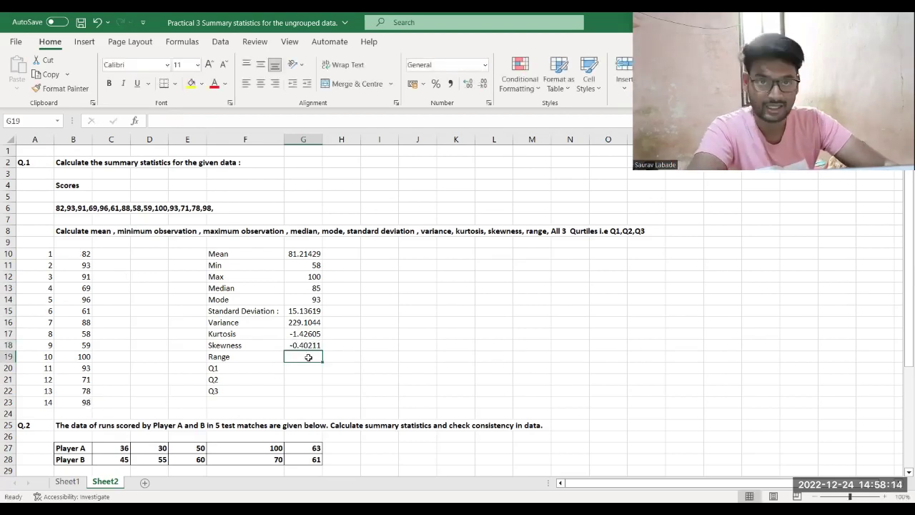
pyautogui.write('=')
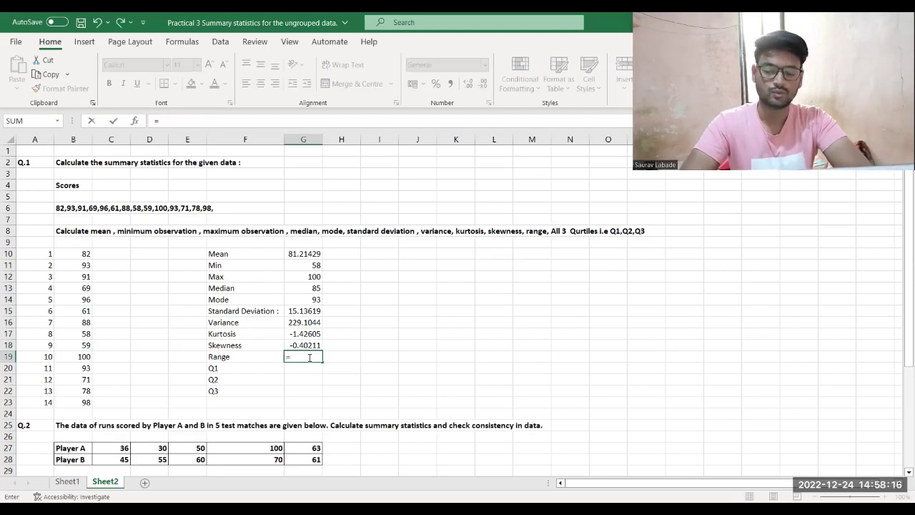
pyautogui.write('tang')
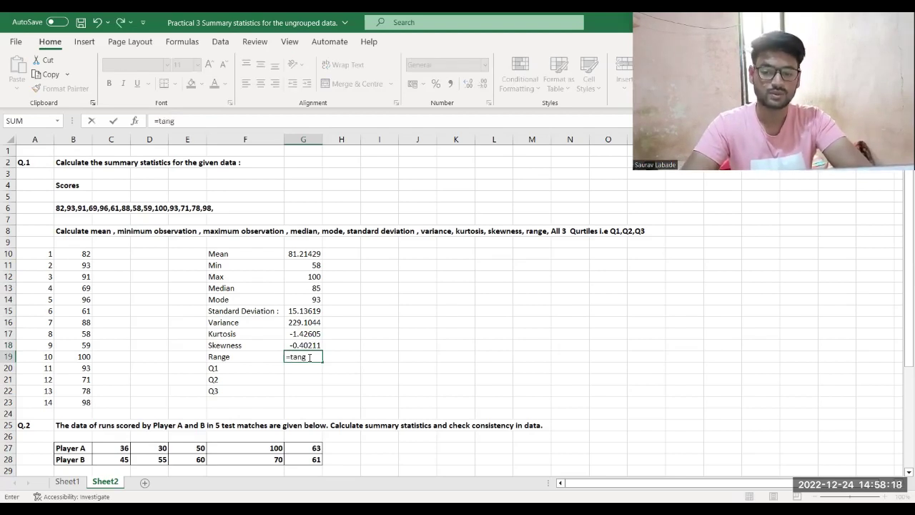
pyautogui.press('BackSpace')
pyautogui.press('BackSpace')
pyautogui.press('BackSpace')
pyautogui.press('BackSpace')
pyautogui.write('rang')
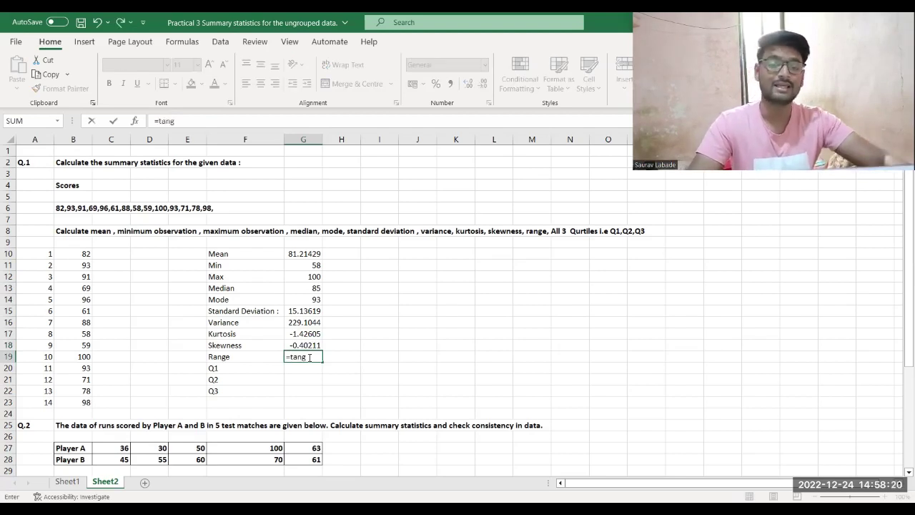
pyautogui.press('Tab')
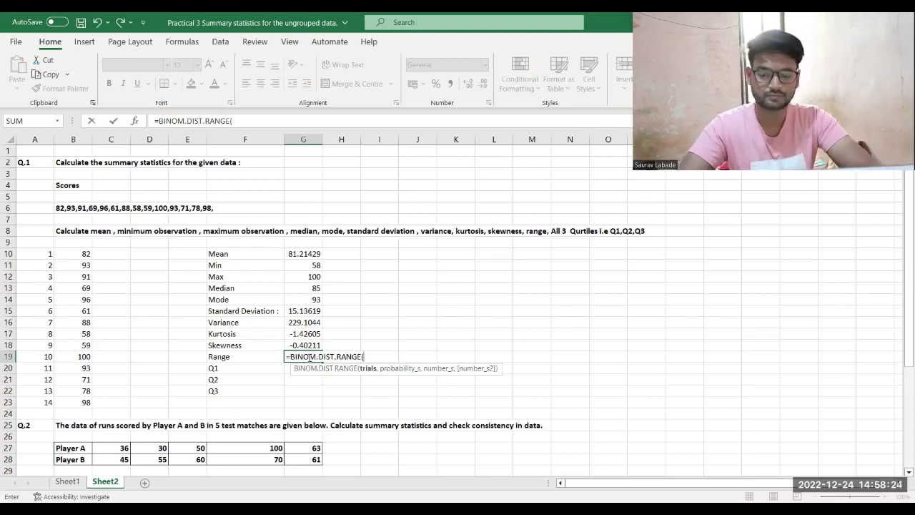
pyautogui.hotkey('ctrl', 'z')
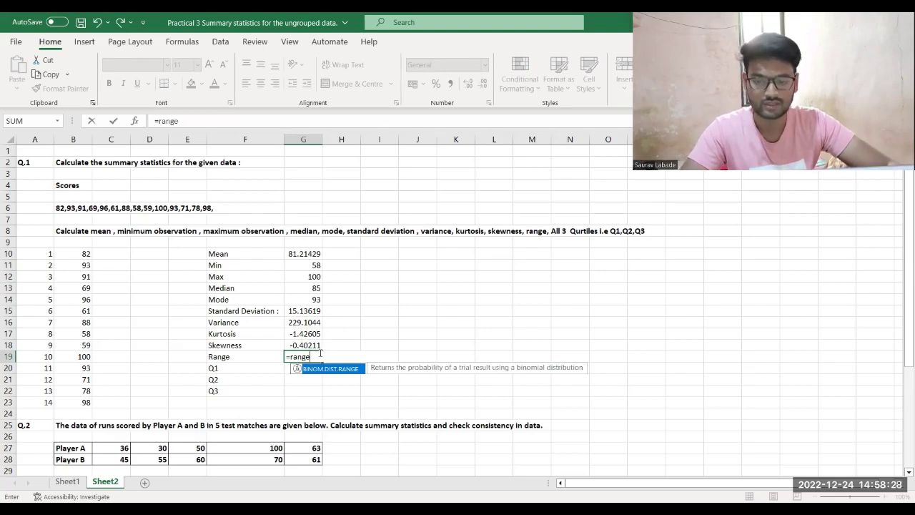
pyautogui.press('Tab')
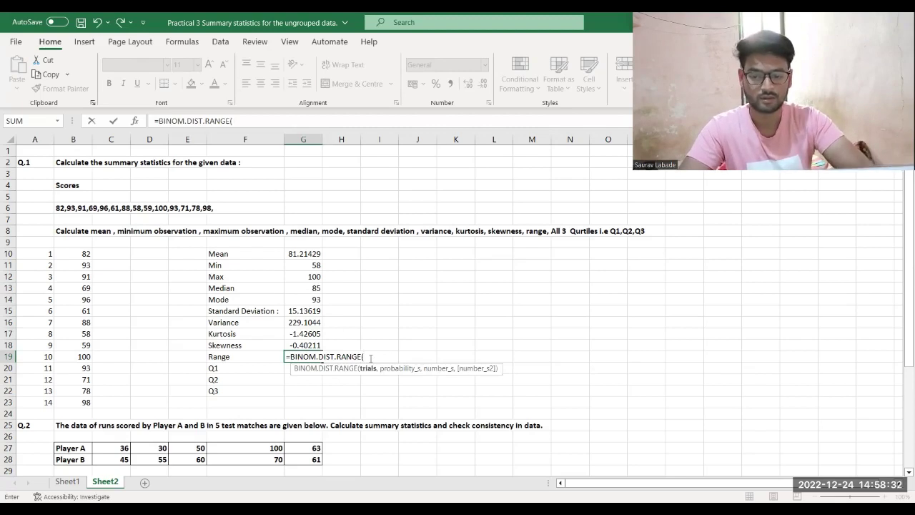
pyautogui.press('Escape')
pyautogui.write('=ra')
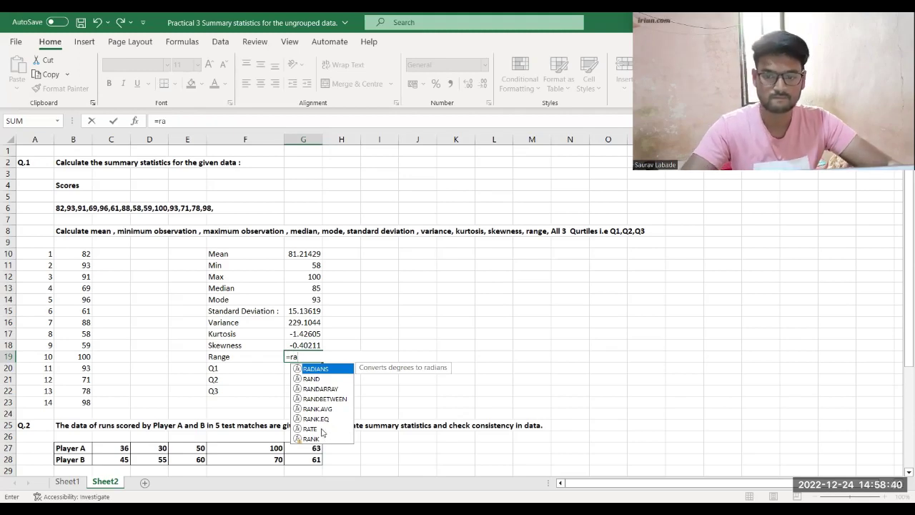
pyautogui.click(306, 357)
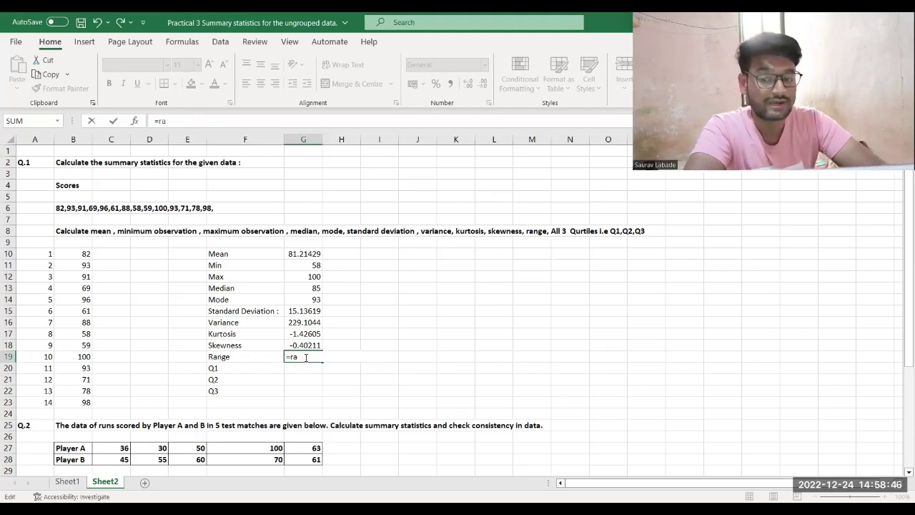
pyautogui.press('Escape')
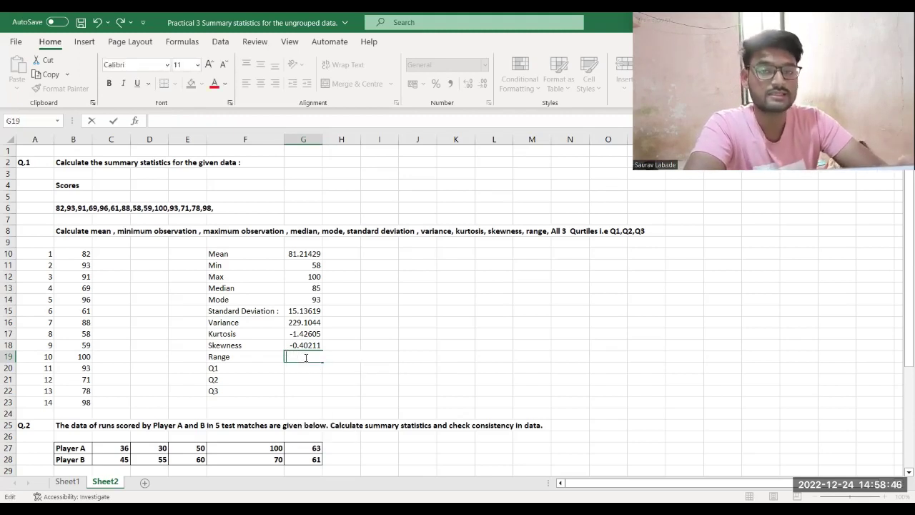
pyautogui.click(365, 369)
pyautogui.click(313, 356)
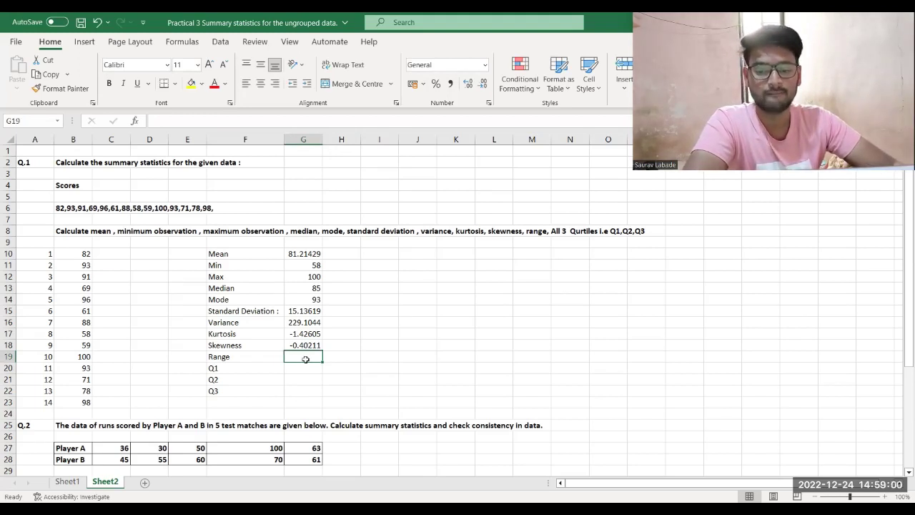
# - Calculate the range of the scores in G19 by subtracting the minimum from the maximum with =G12-G11
pyautogui.click(298, 278)
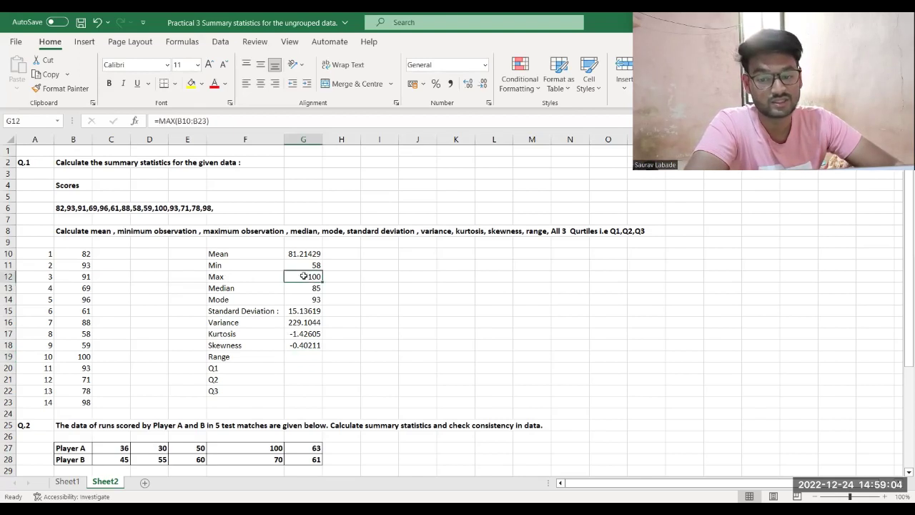
pyautogui.click(305, 264)
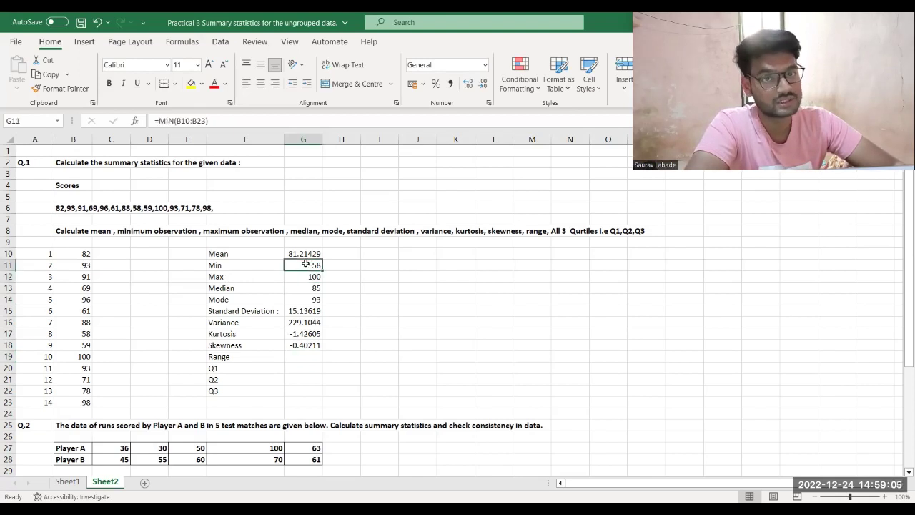
pyautogui.click(307, 355)
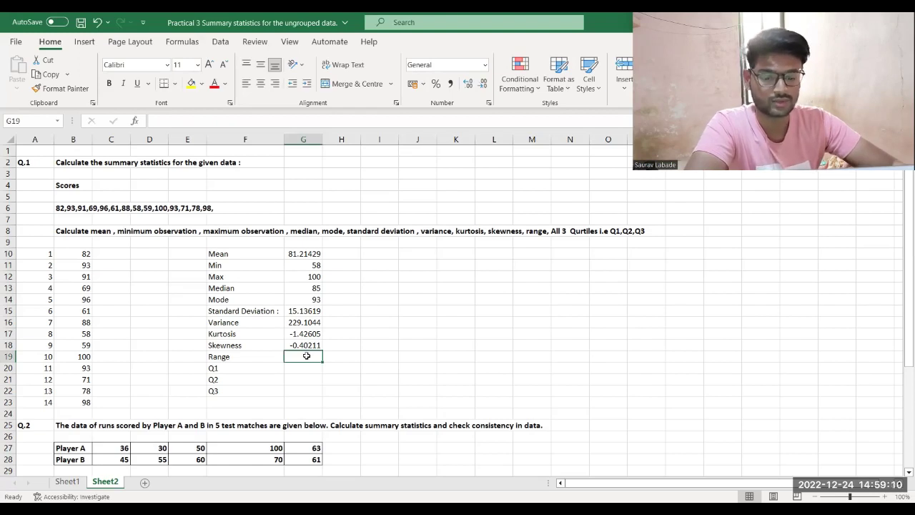
pyautogui.write('=')
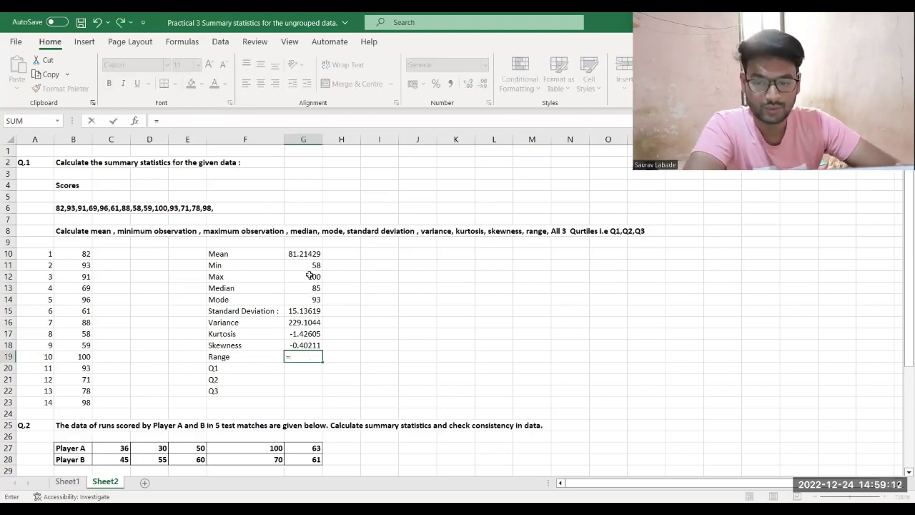
pyautogui.click(310, 275)
pyautogui.write('-')
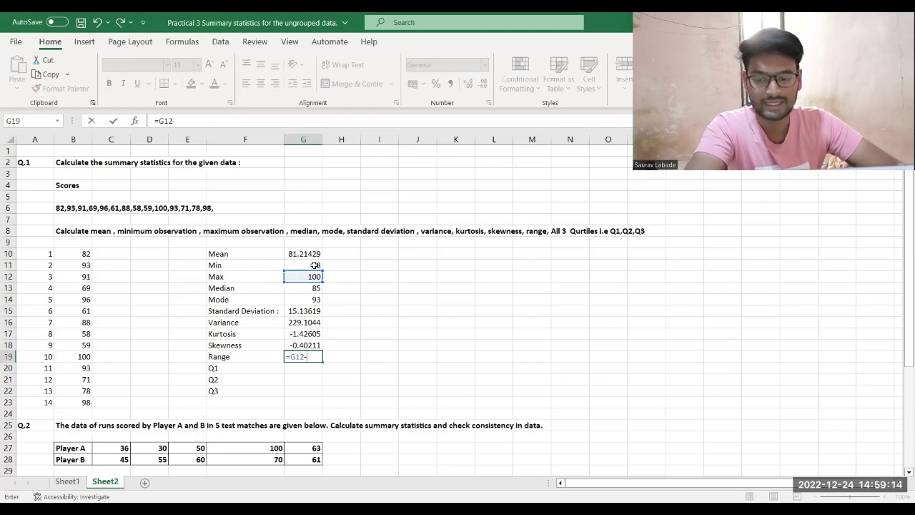
pyautogui.click(313, 264)
pyautogui.press('Return')
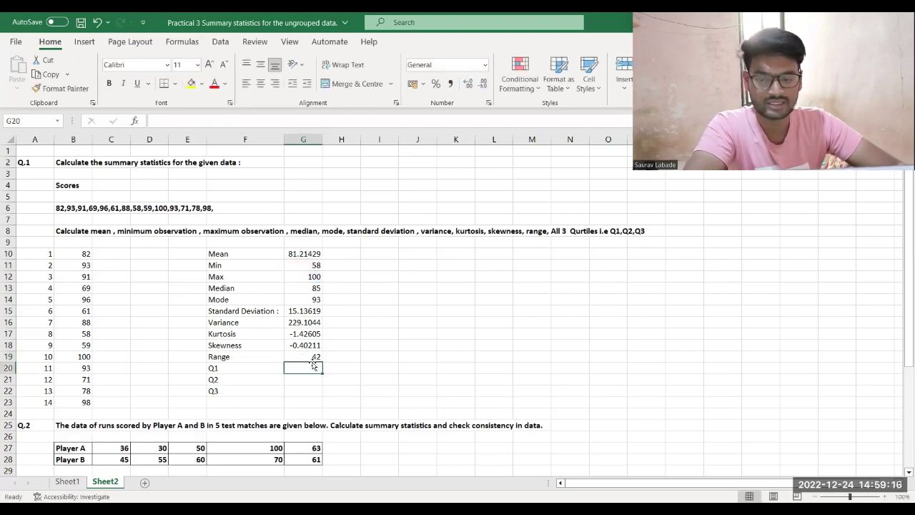
# - Calculate the first quartile of the scores in G20 with =QUARTILE(B10:B23,1)
pyautogui.click(304, 360)
pyautogui.click(307, 366)
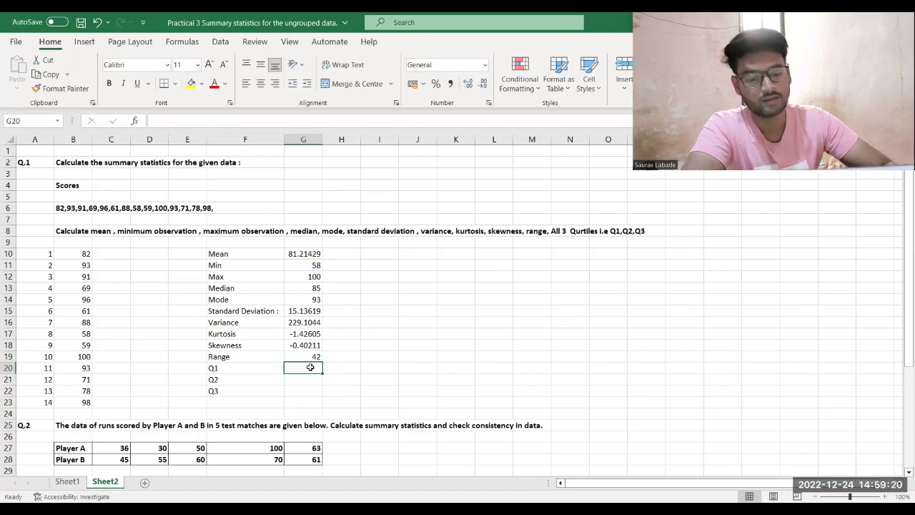
pyautogui.write('=')
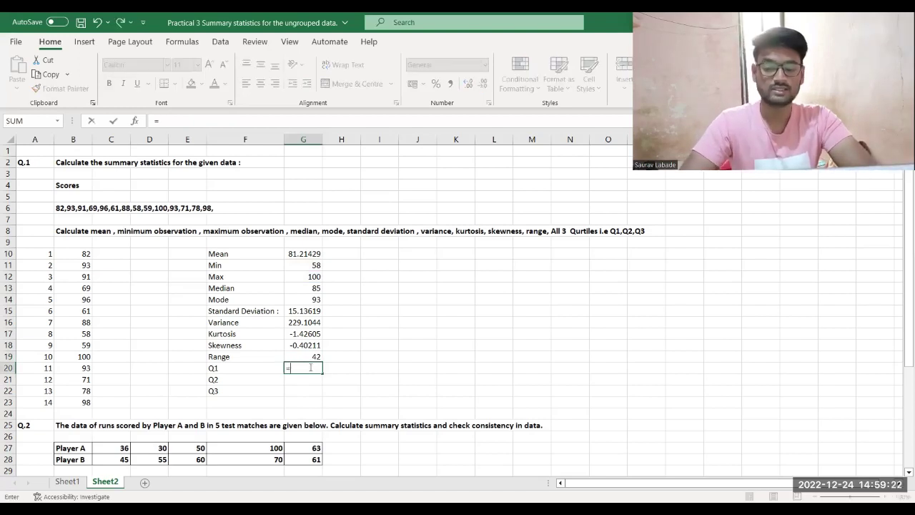
pyautogui.write('quartile')
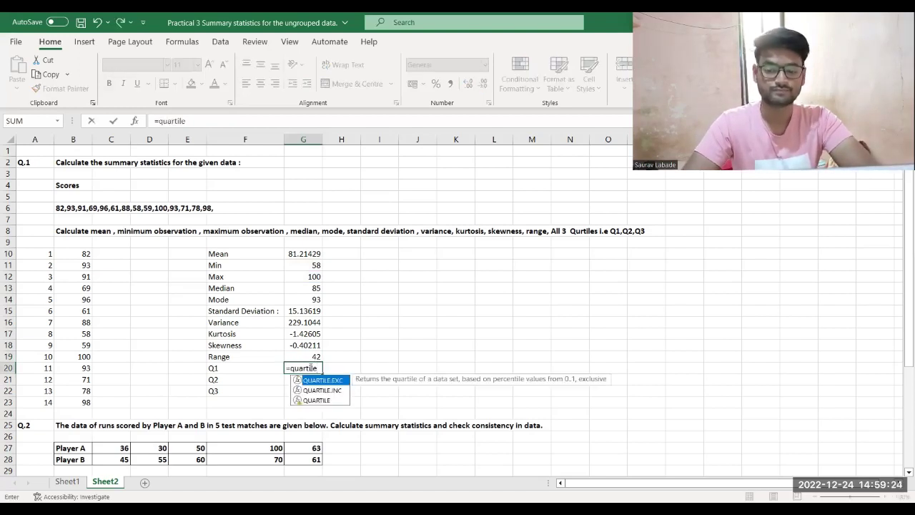
pyautogui.click(324, 401)
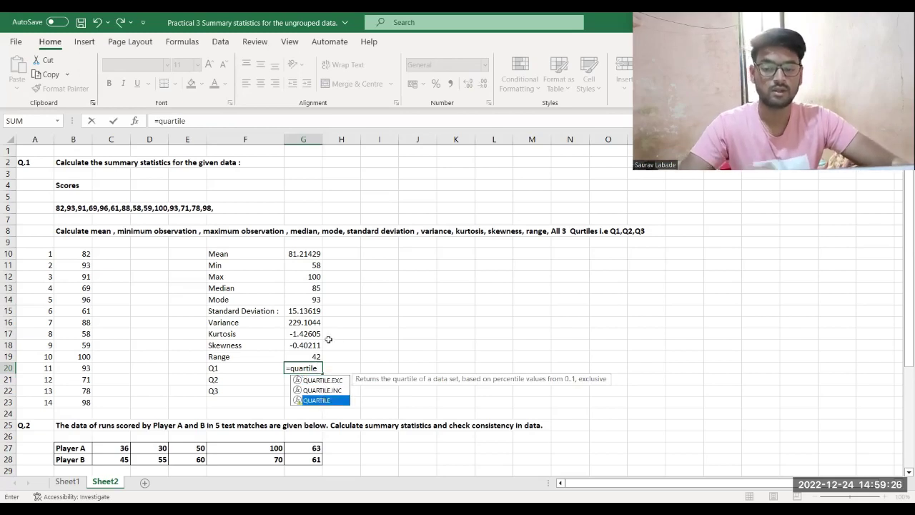
pyautogui.press('Tab')
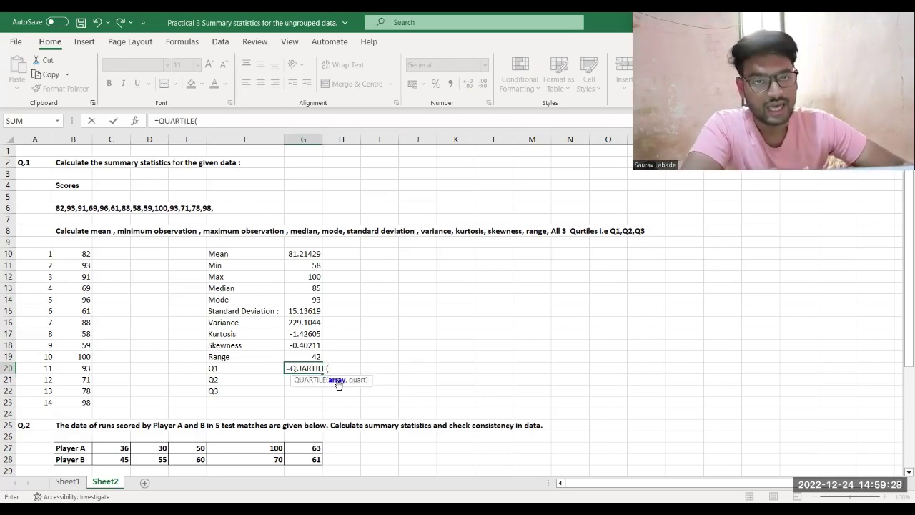
pyautogui.click(80, 256)
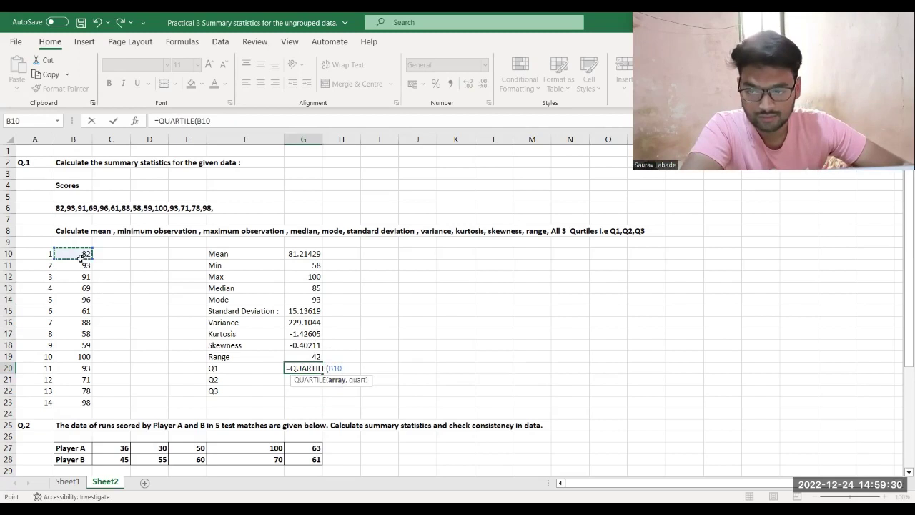
pyautogui.keyDown('shift'); pyautogui.click(91, 406); pyautogui.keyUp('shift')
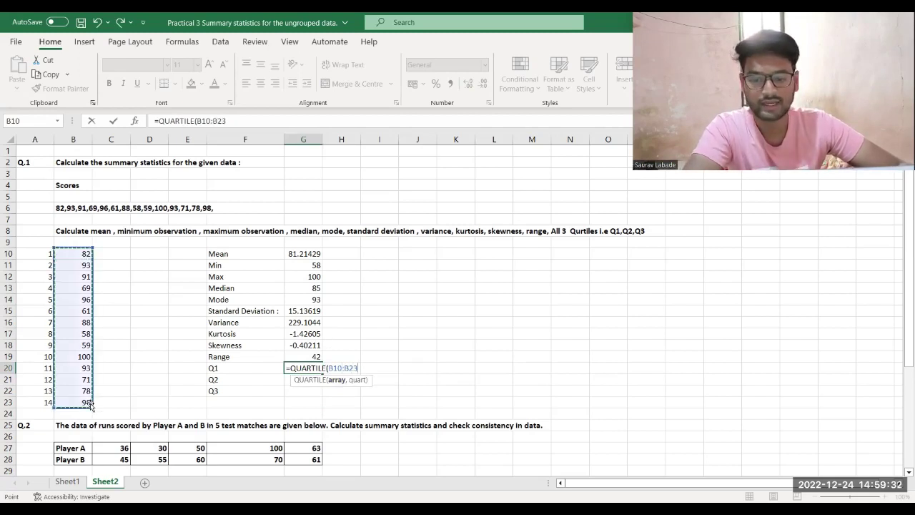
pyautogui.write(',')
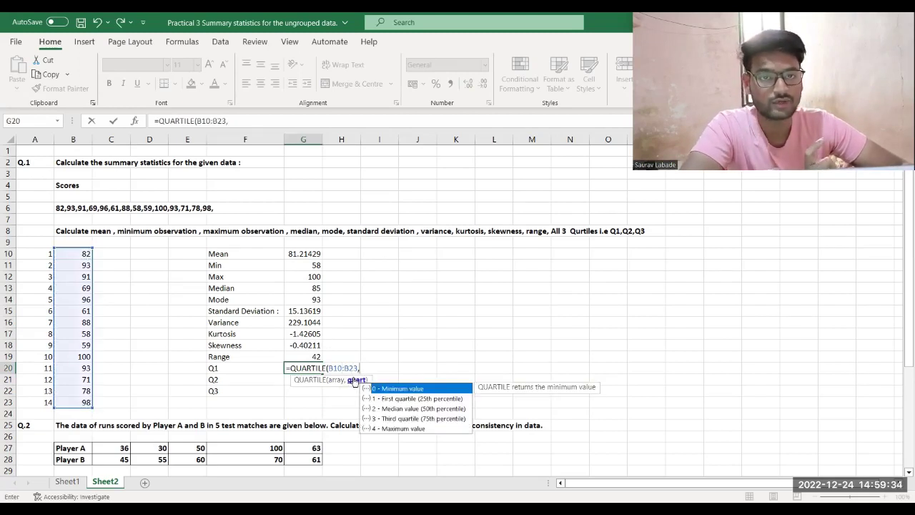
pyautogui.write('1')
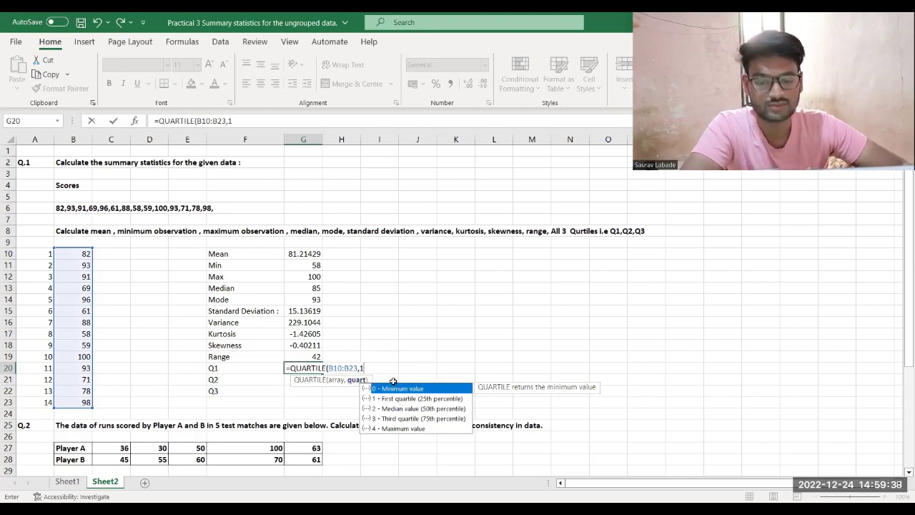
pyautogui.press('Return')
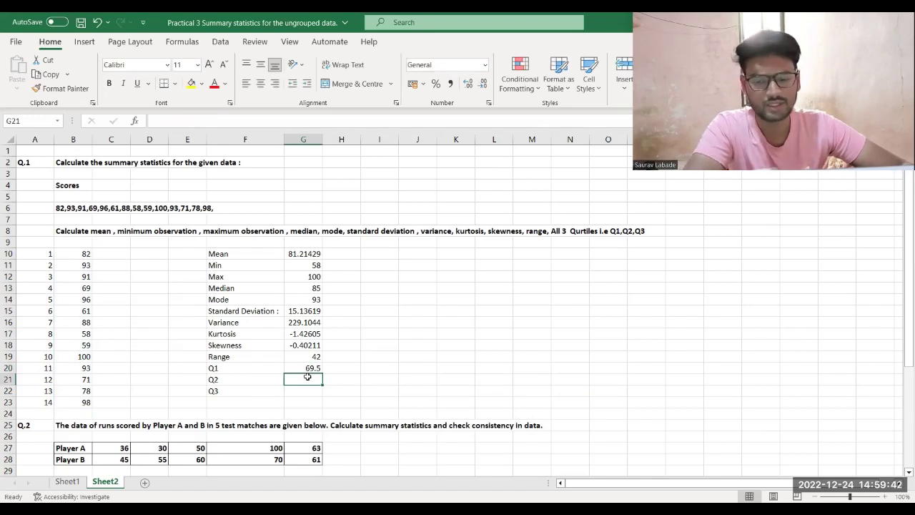
# - Calculate the second quartile of the scores in G21 with =QUARTILE(B10:B23,2)
pyautogui.write('=q')
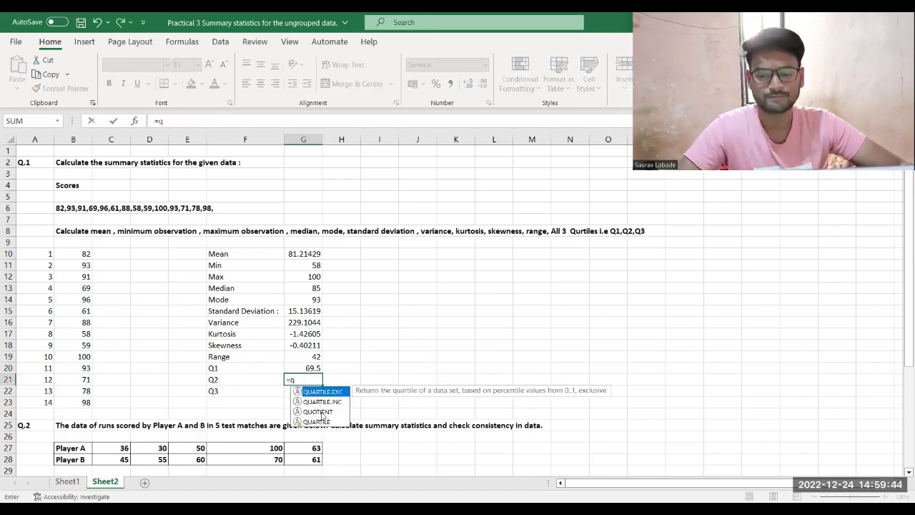
pyautogui.doubleClick(322, 422)
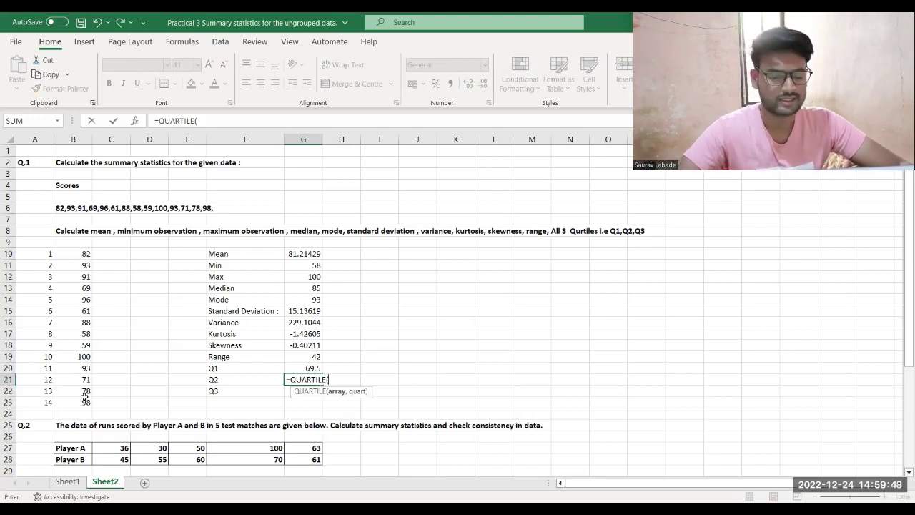
pyautogui.moveTo(84, 395); pyautogui.dragTo(83, 399)
pyautogui.write(',2')
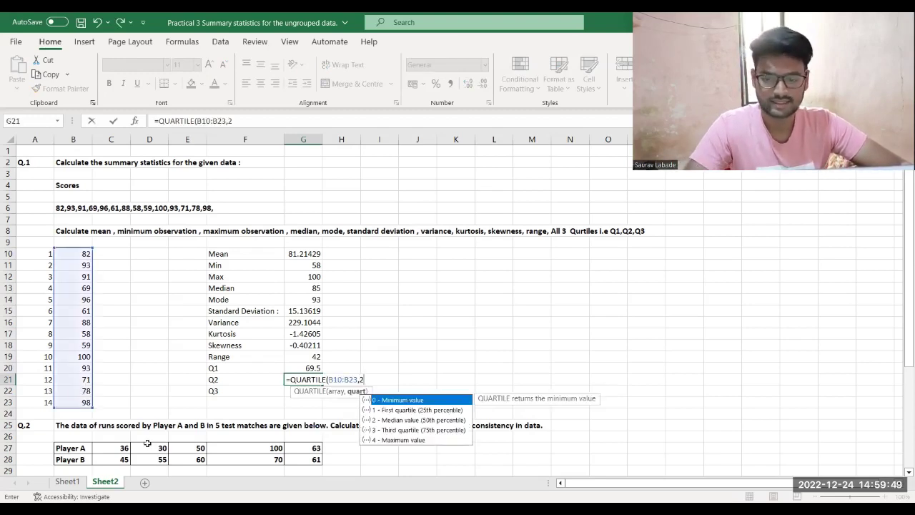
pyautogui.doubleClick(399, 420)
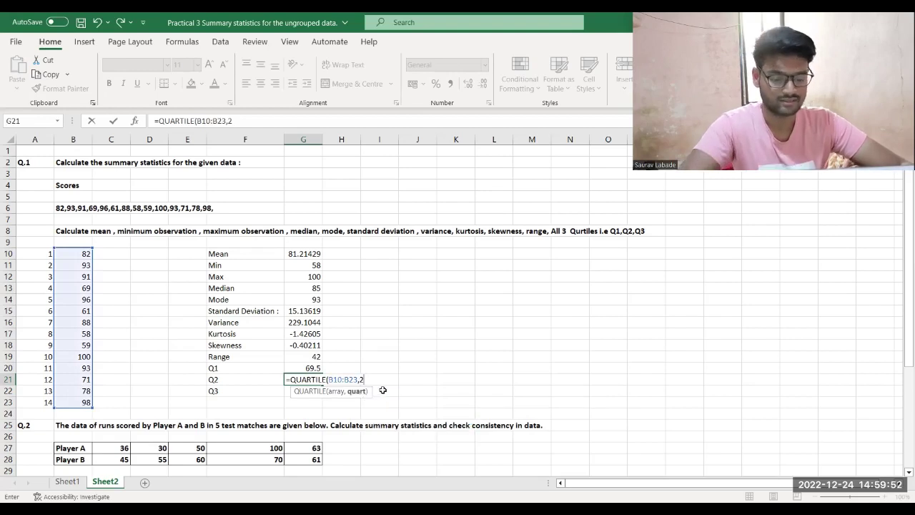
pyautogui.press('Return')
pyautogui.click(309, 379)
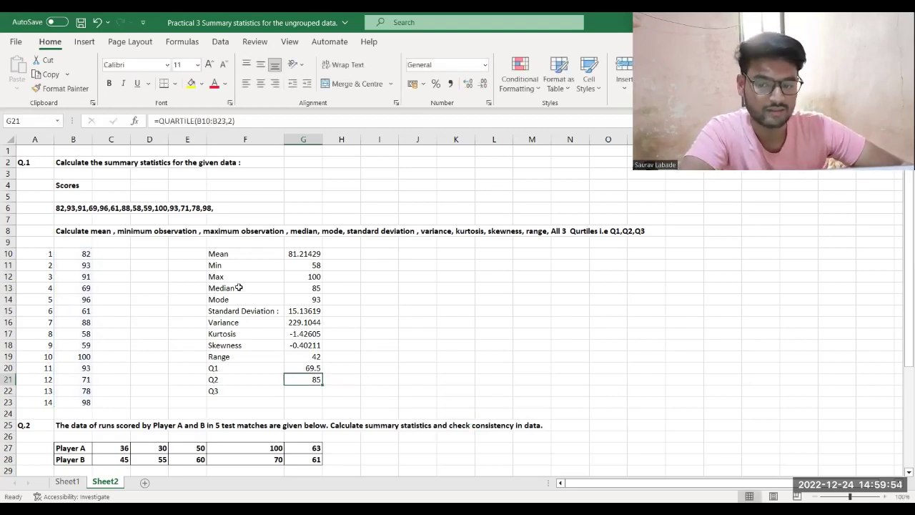
# - Highlight the Median cells F13:G13 and the Q2 cells F21:G21 with yellow fill
pyautogui.moveTo(237, 288); pyautogui.dragTo(310, 288)
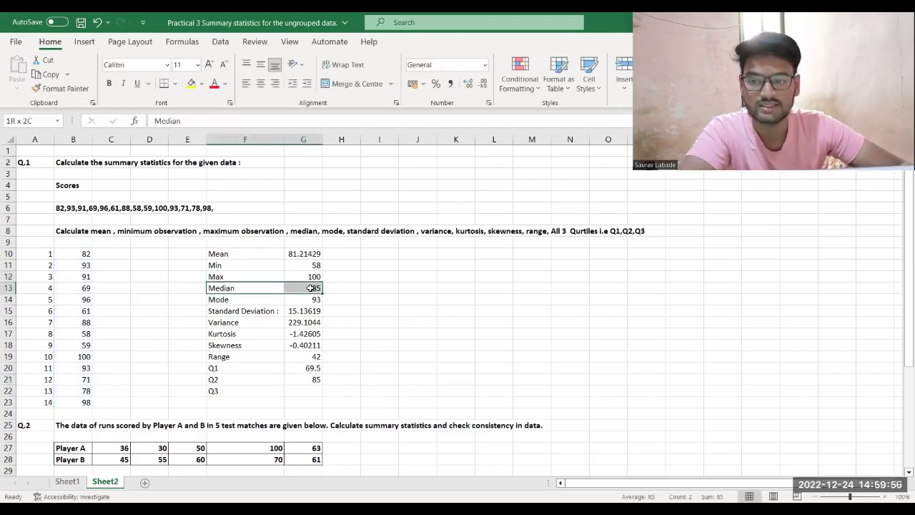
pyautogui.click(191, 83)
pyautogui.click(223, 379)
pyautogui.moveTo(290, 388); pyautogui.dragTo(309, 379)
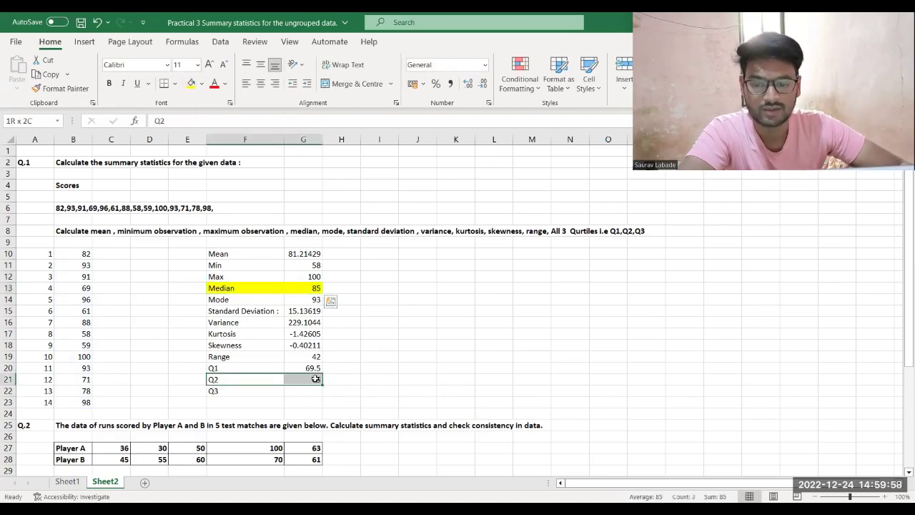
pyautogui.click(191, 83)
pyautogui.click(414, 347)
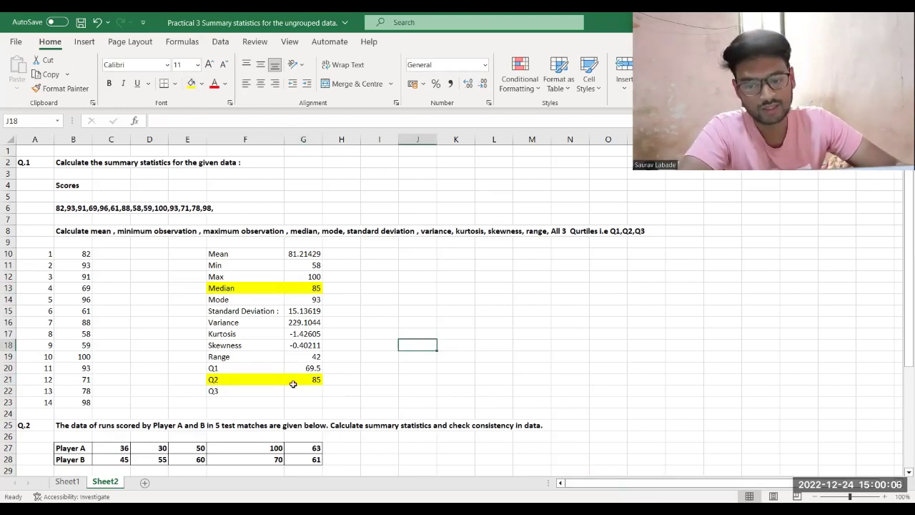
# - Calculate the third quartile of the scores in G22 with =QUARTILE(B10:B23,3)
pyautogui.click(319, 387)
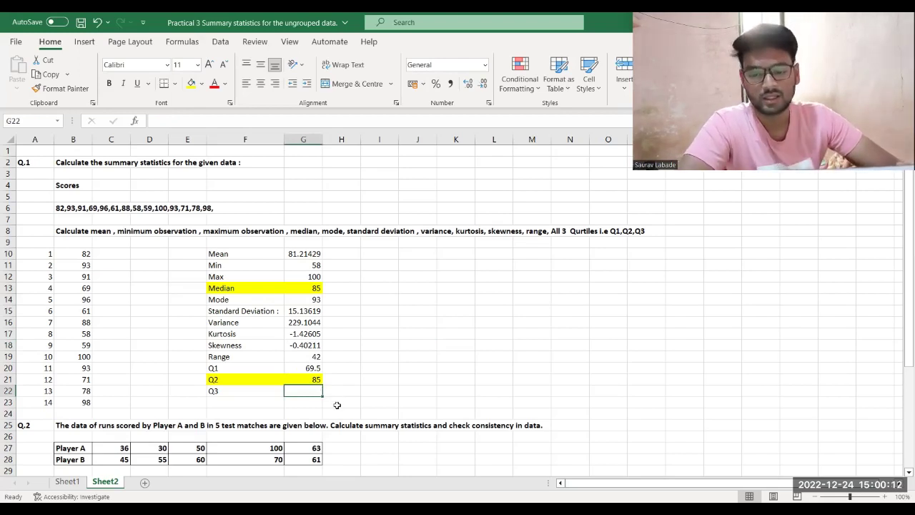
pyautogui.write('=')
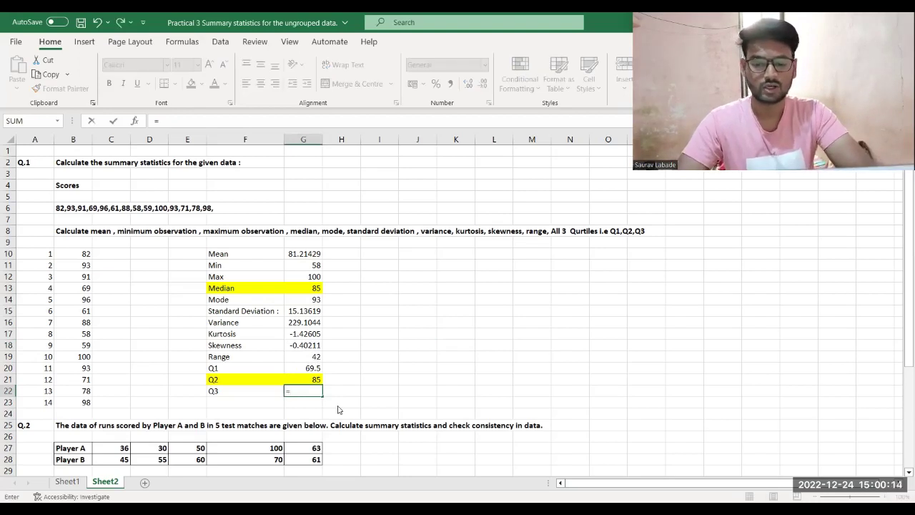
pyautogui.write('quartile')
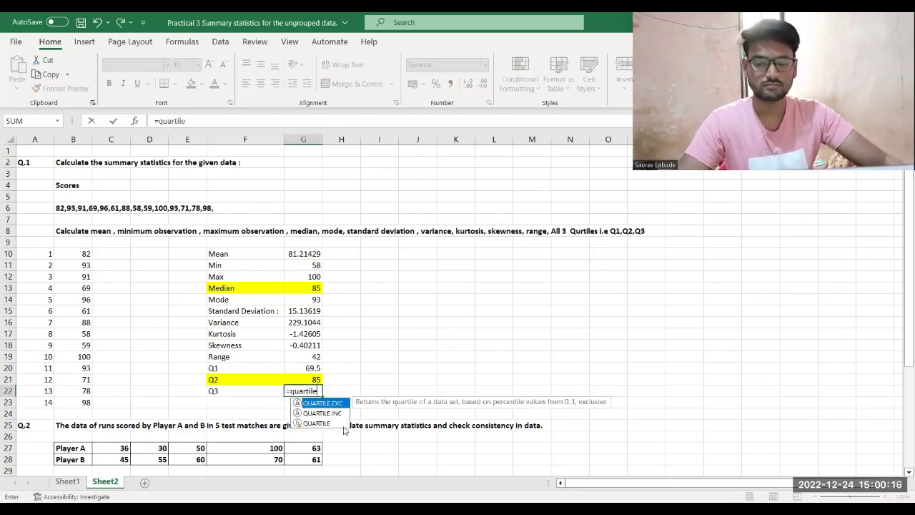
pyautogui.doubleClick(337, 423)
pyautogui.click(85, 254)
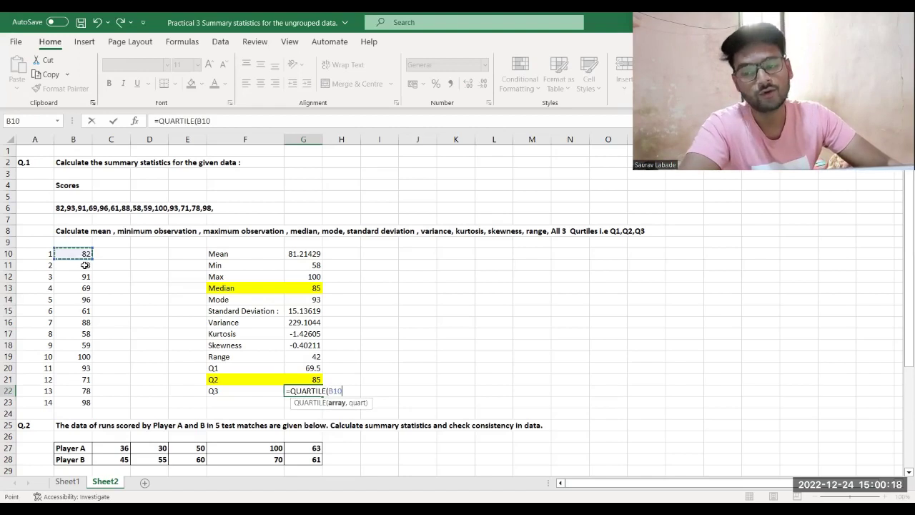
pyautogui.keyDown('shift'); pyautogui.click(83, 401); pyautogui.keyUp('shift')
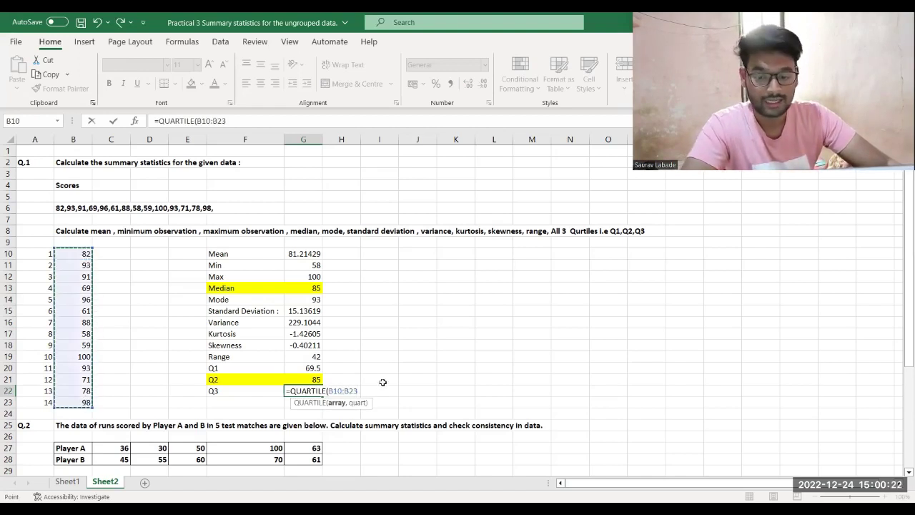
pyautogui.write(',')
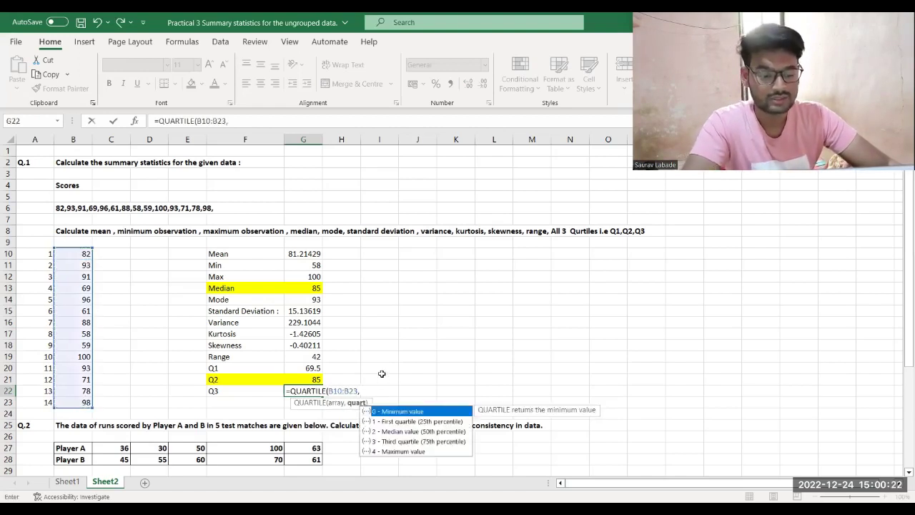
pyautogui.doubleClick(393, 442)
pyautogui.click(393, 386)
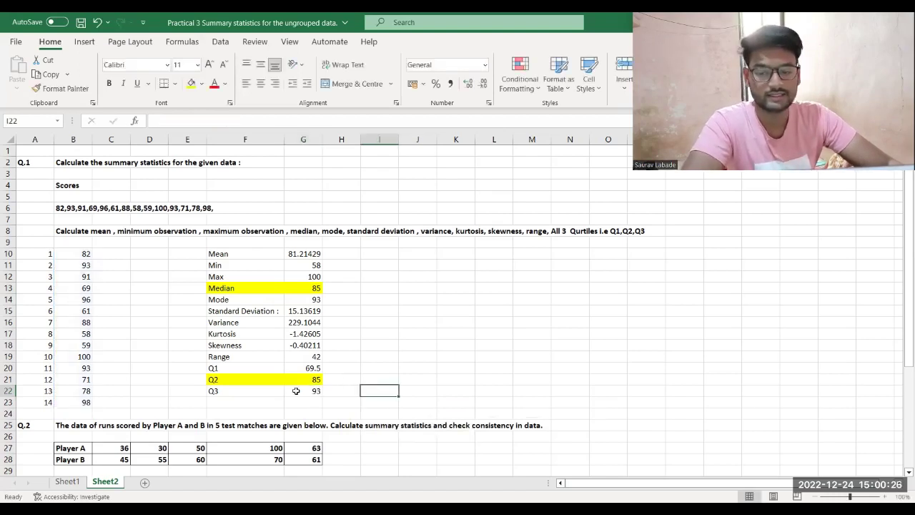
pyautogui.click(296, 392)
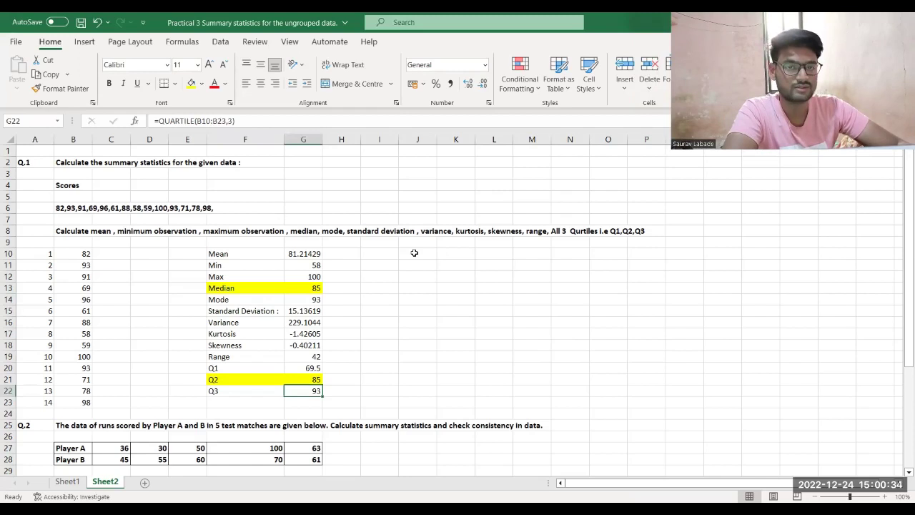
# - Check the statistic labels in column F, from Mean to Skewness, against the list requested in the Q.1 instructions
pyautogui.click(98, 229)
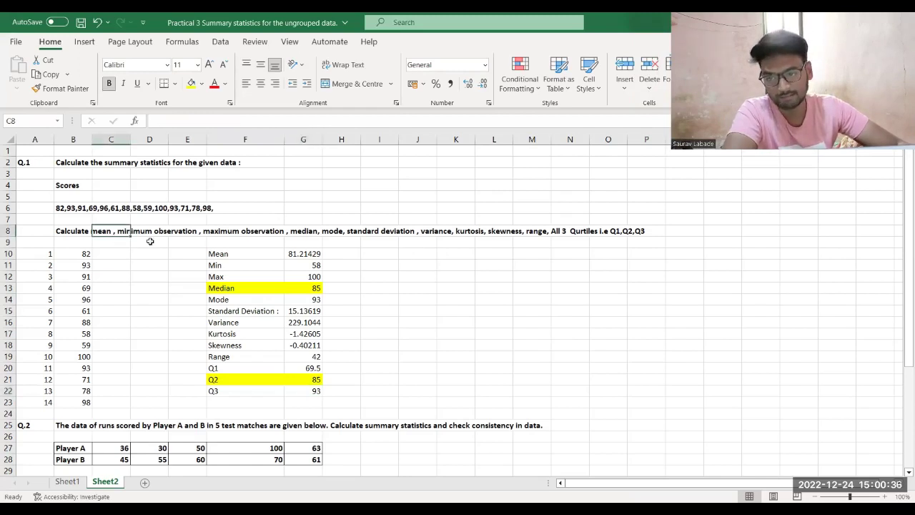
pyautogui.click(262, 254)
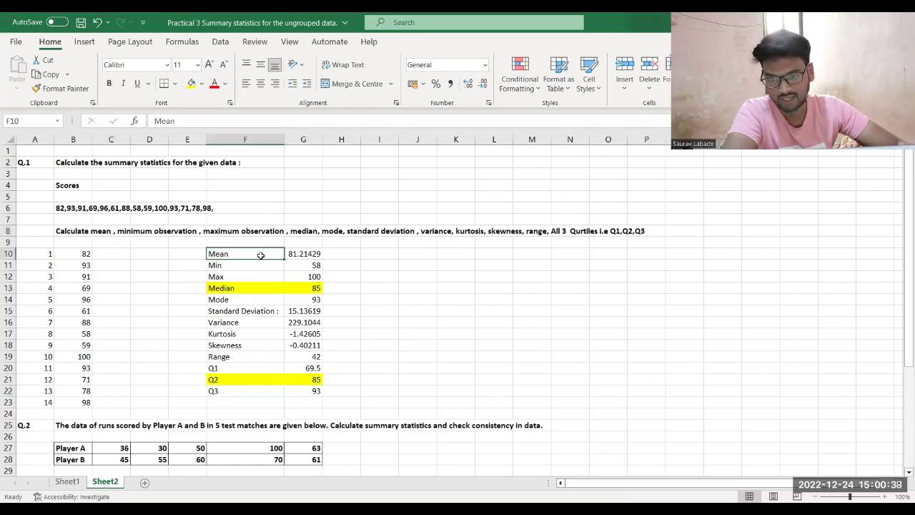
pyautogui.click(236, 265)
pyautogui.click(231, 279)
pyautogui.click(231, 287)
pyautogui.click(233, 300)
pyautogui.click(233, 311)
pyautogui.click(233, 323)
pyautogui.click(236, 344)
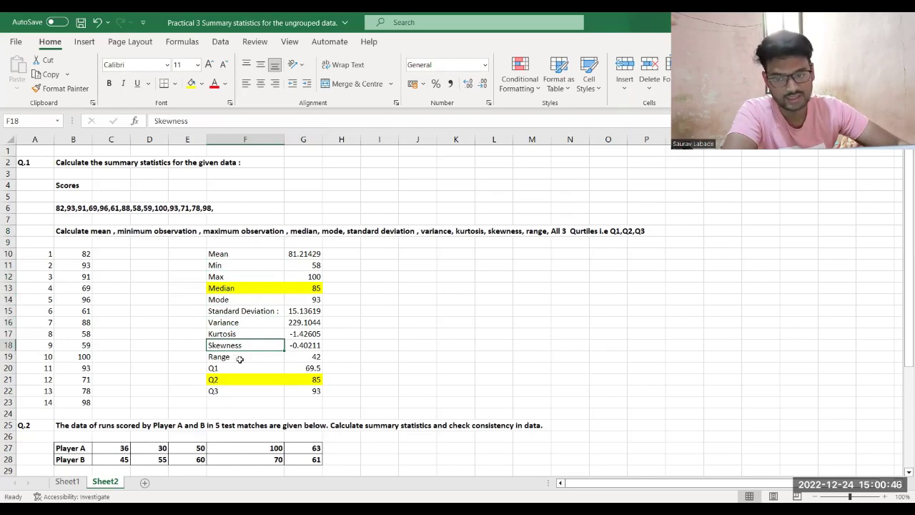
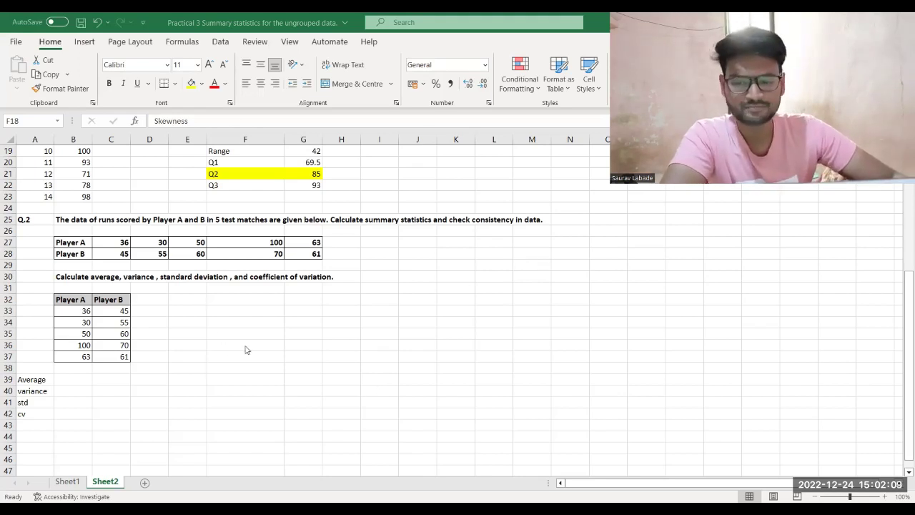
# - Calculate the average of Player A's runs in B39 with =AVERAGE(B33:B37)
pyautogui.click(72, 379)
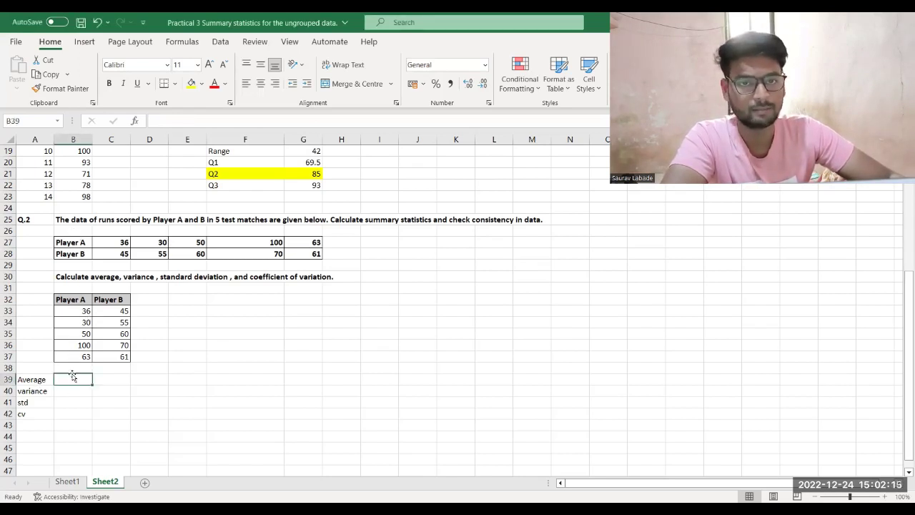
pyautogui.write('=')
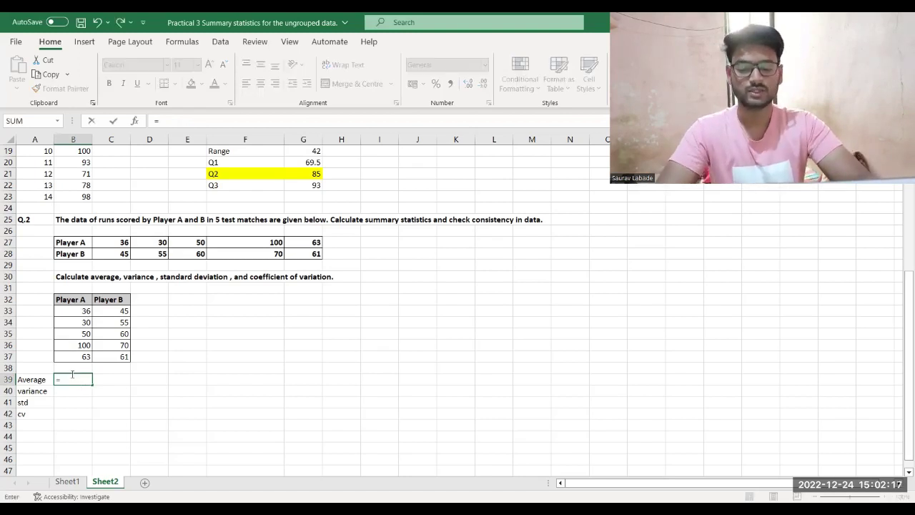
pyautogui.write('avr')
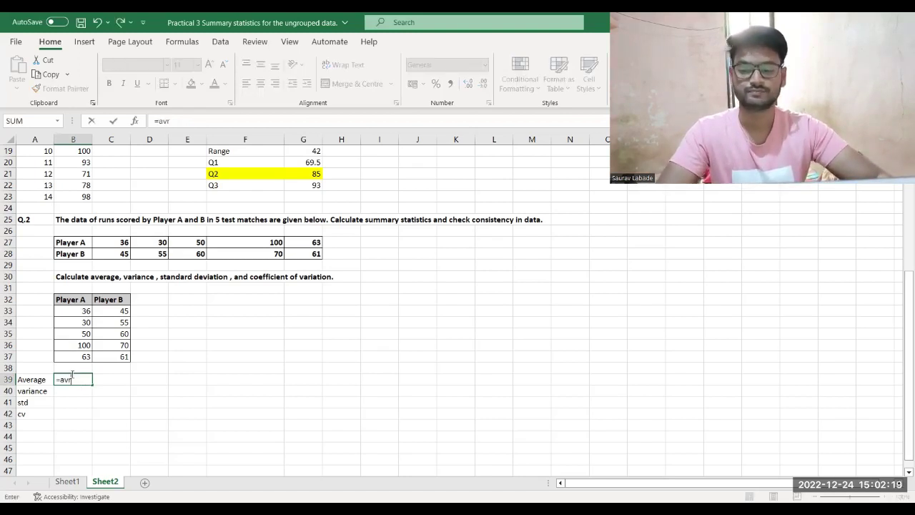
pyautogui.press('BackSpace')
pyautogui.write('e')
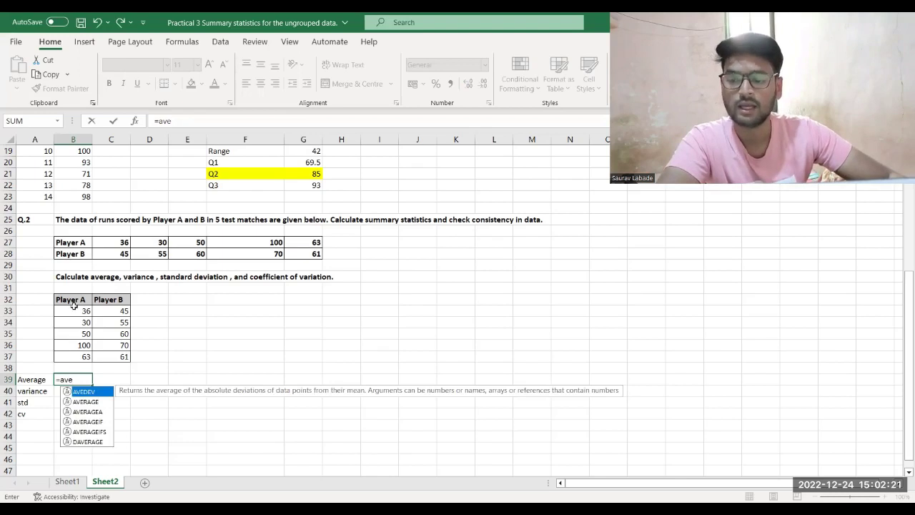
pyautogui.doubleClick(85, 402)
pyautogui.moveTo(79, 311); pyautogui.dragTo(82, 356)
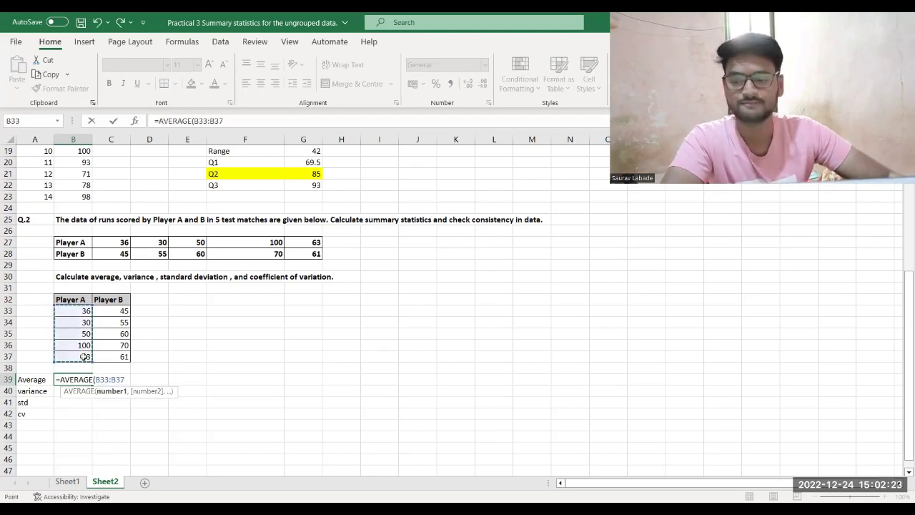
pyautogui.press('Return')
# - Calculate the average of Player B's runs in C39 with =AVERAGE(C33:C37)
pyautogui.click(110, 381)
pyautogui.write('=')
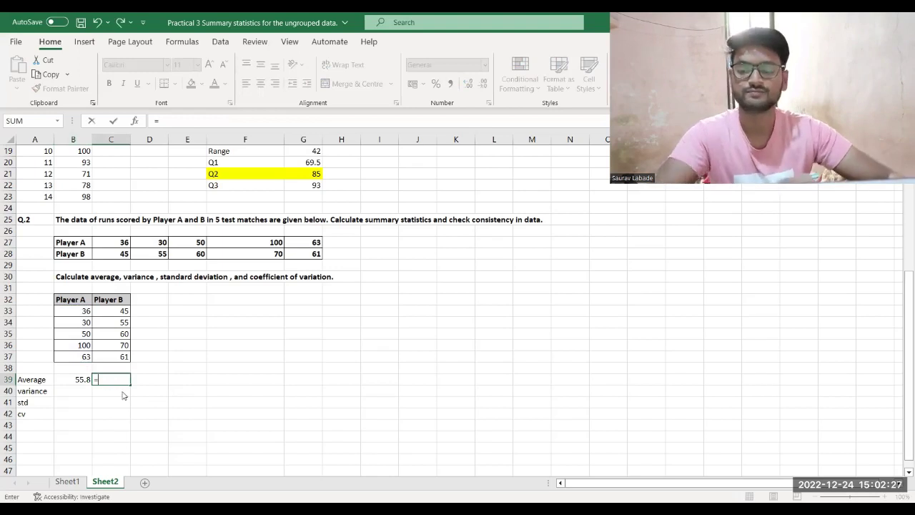
pyautogui.write('average')
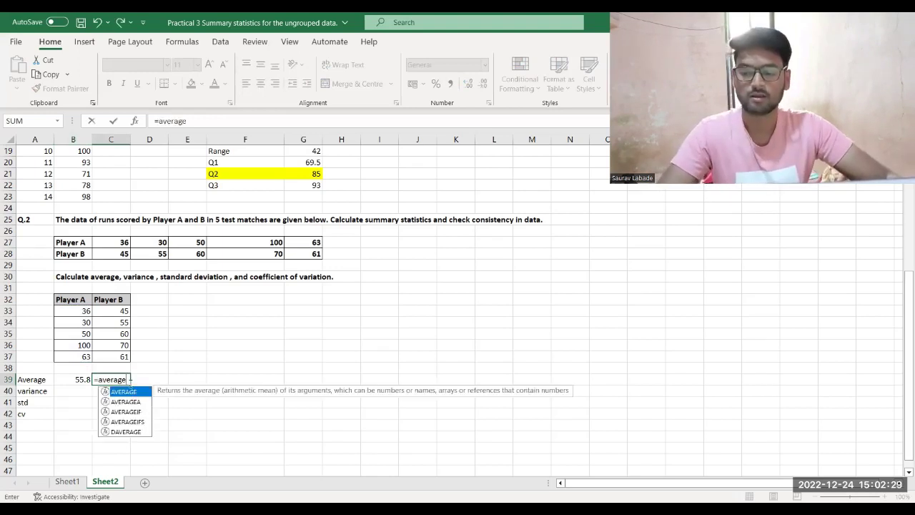
pyautogui.press('Tab')
pyautogui.click(111, 312)
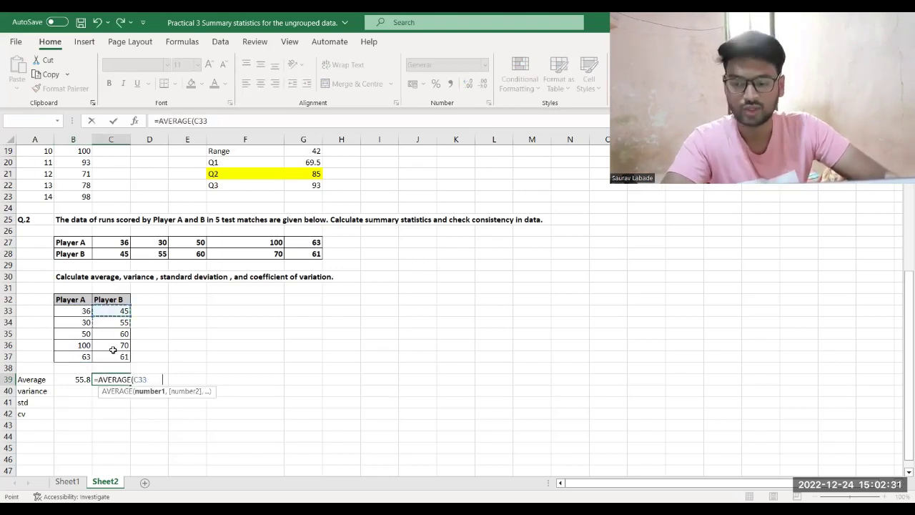
pyautogui.hotkey('shift', 'Down')
pyautogui.hotkey('shift', 'Down')
pyautogui.hotkey('shift', 'Down')
pyautogui.hotkey('shift', 'Down')
pyautogui.press('Return')
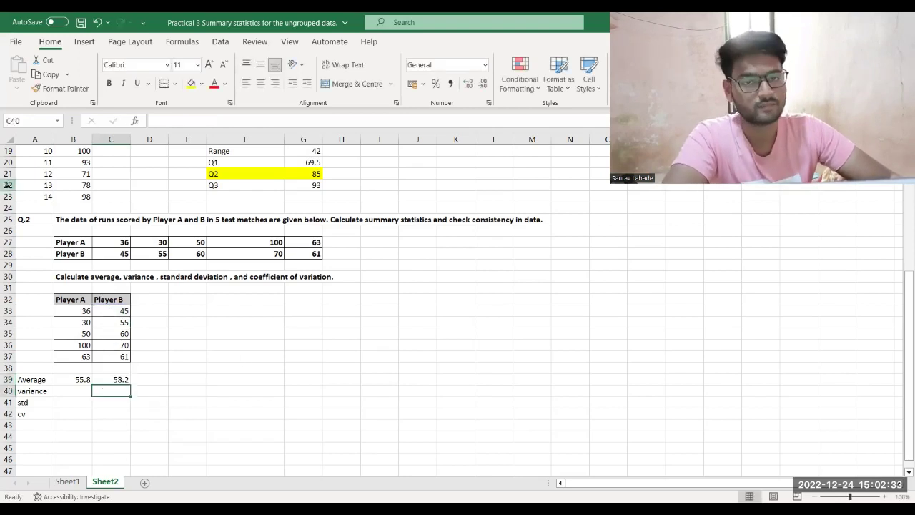
# - Calculate the variance of Player A's runs in B40 with =VAR(B33:B37)
pyautogui.click(83, 390)
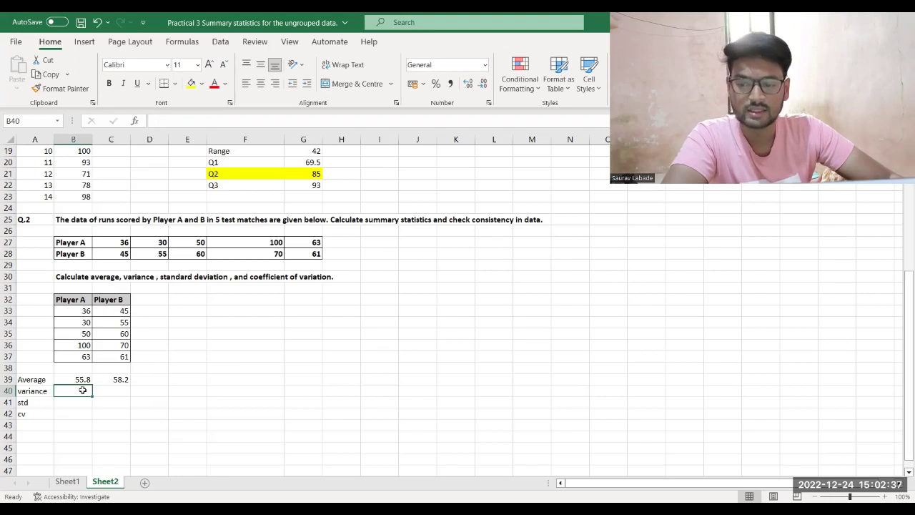
pyautogui.write('=')
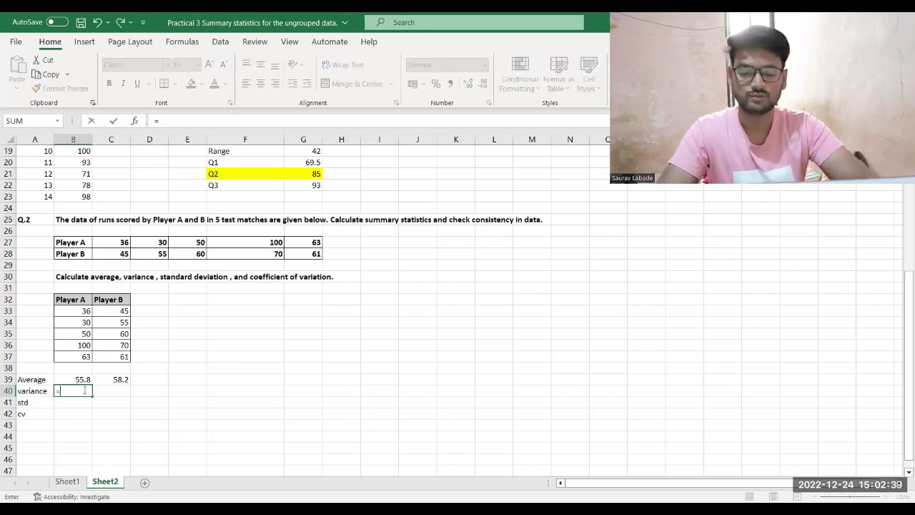
pyautogui.write('var.p')
pyautogui.press('Tab')
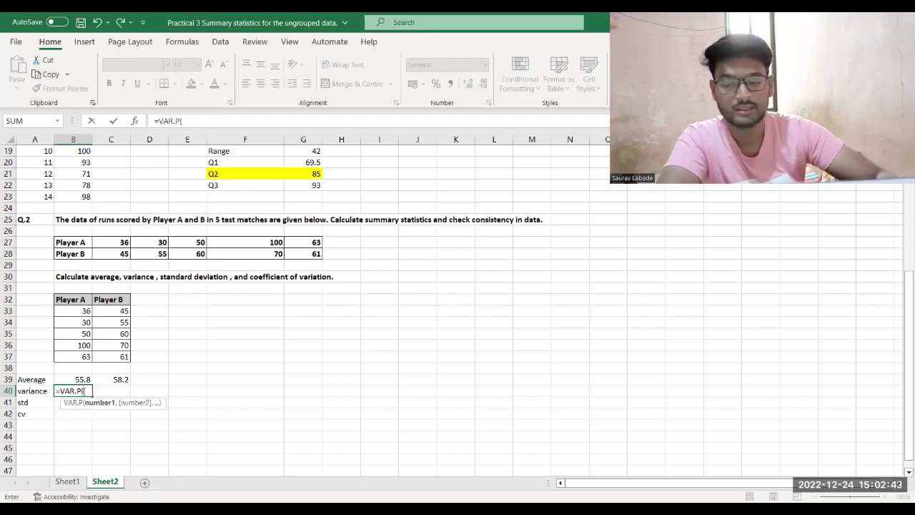
pyautogui.press('BackSpace')
pyautogui.press('BackSpace')
pyautogui.press('BackSpace')
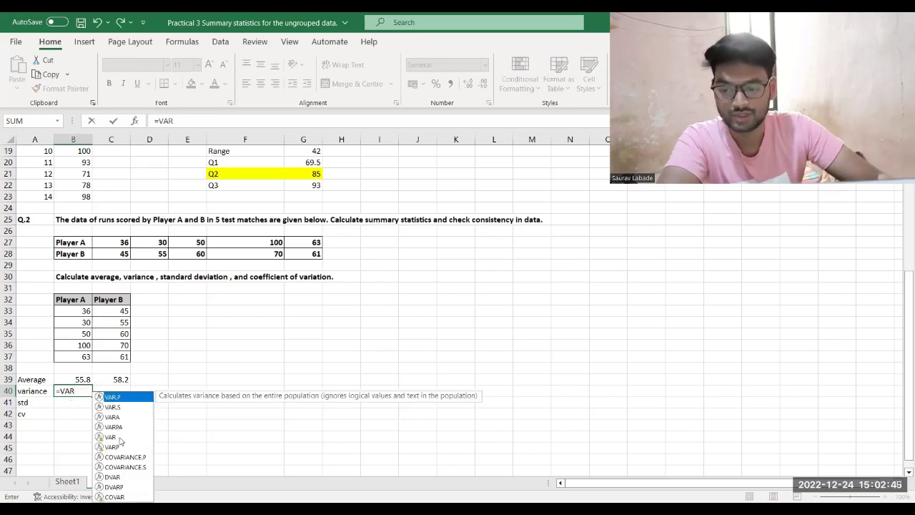
pyautogui.write('(')
pyautogui.click(84, 312)
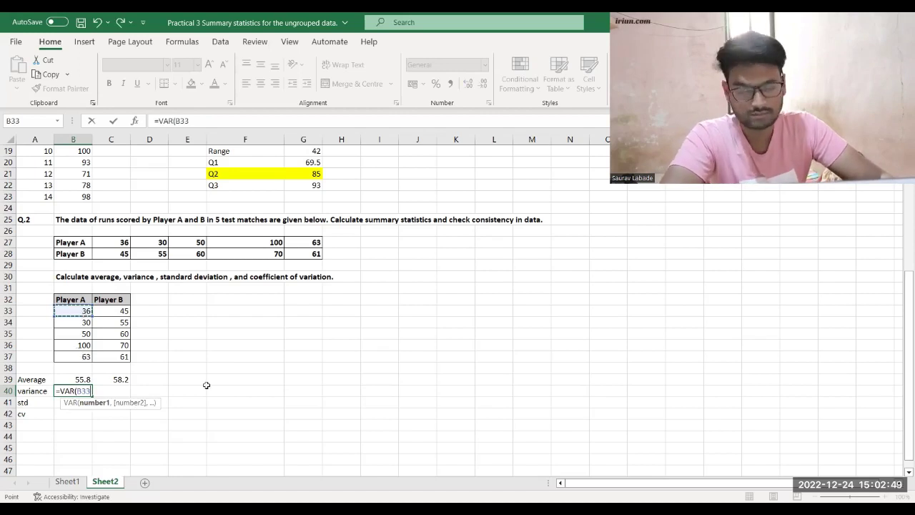
pyautogui.write(':B37)')
pyautogui.press('Return')
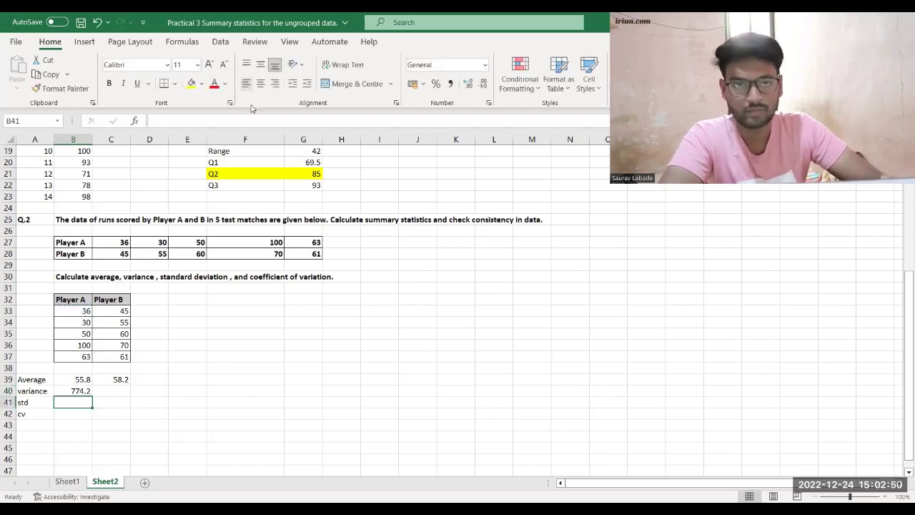
# - Copy the variance formula from B40 across to C40 for Player B and check its cell references
pyautogui.click(90, 391)
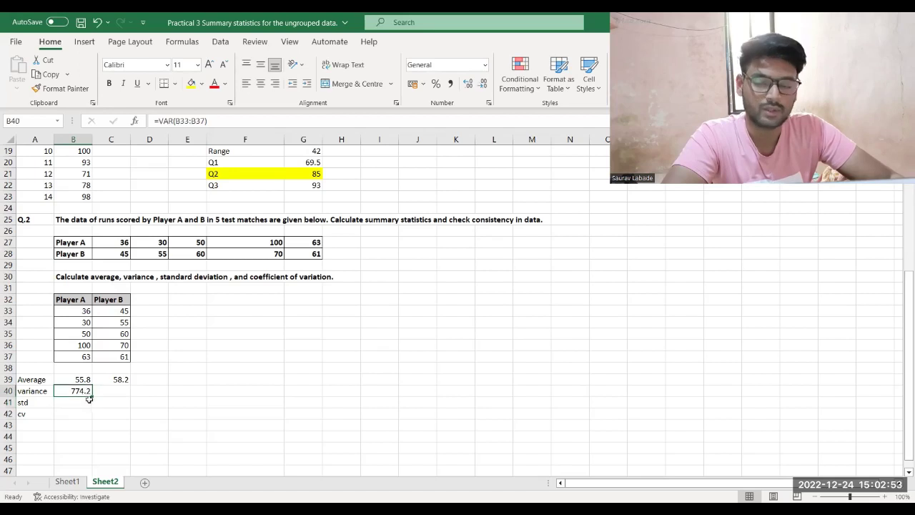
pyautogui.moveTo(89, 398); pyautogui.dragTo(129, 392)
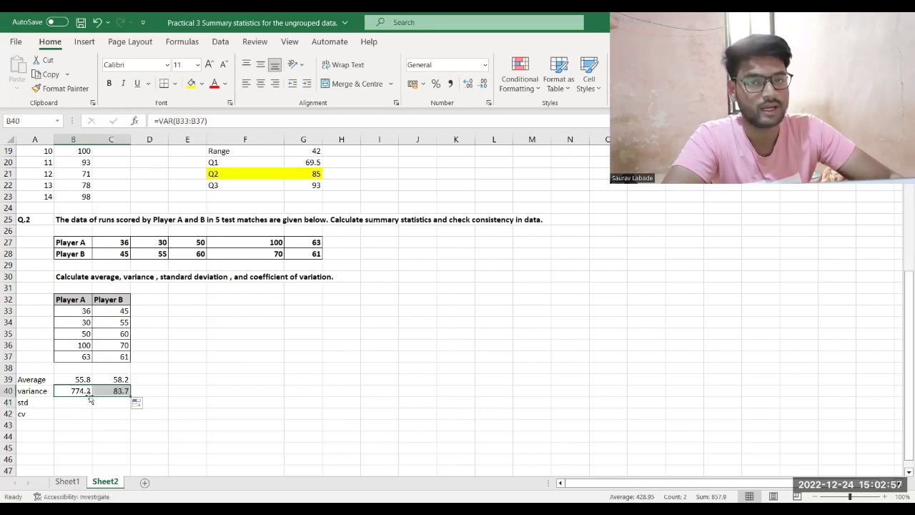
pyautogui.click(108, 389)
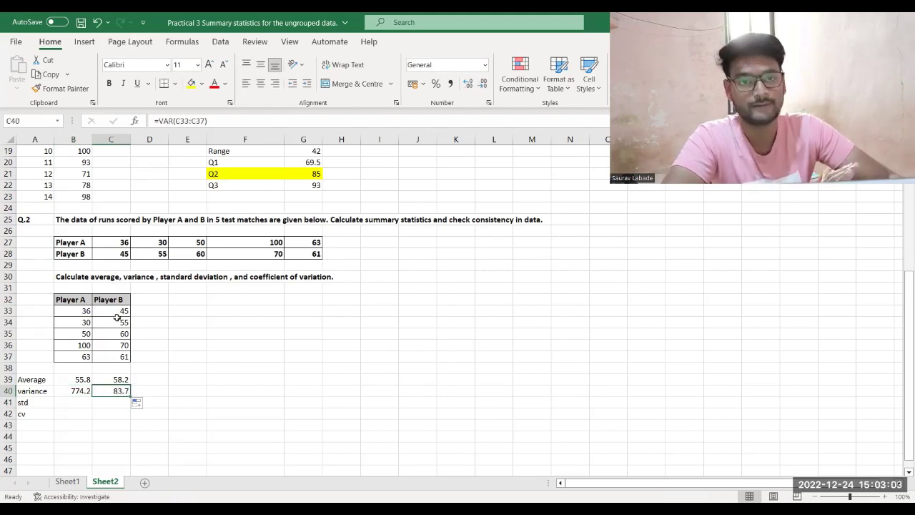
# - Calculate the standard deviation of Player A's runs in B41 with =STDEV(B33:B37)
pyautogui.click(86, 401)
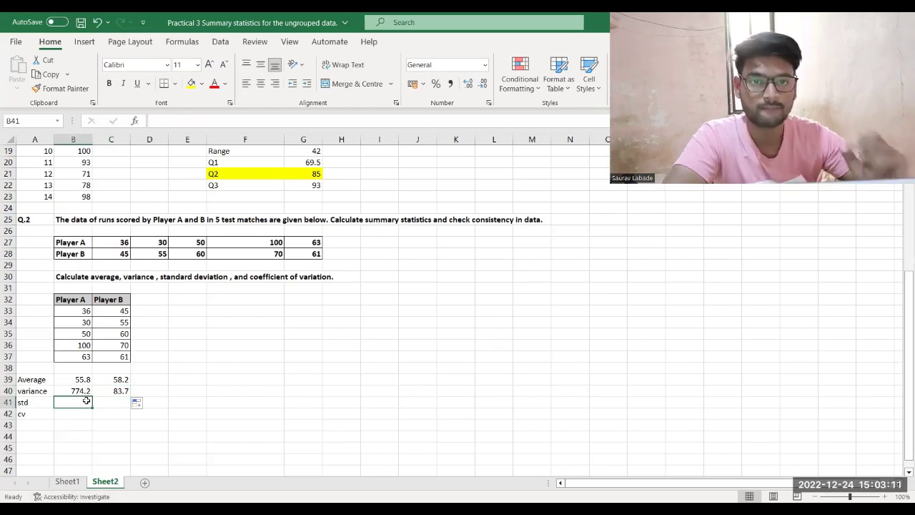
pyautogui.write('=')
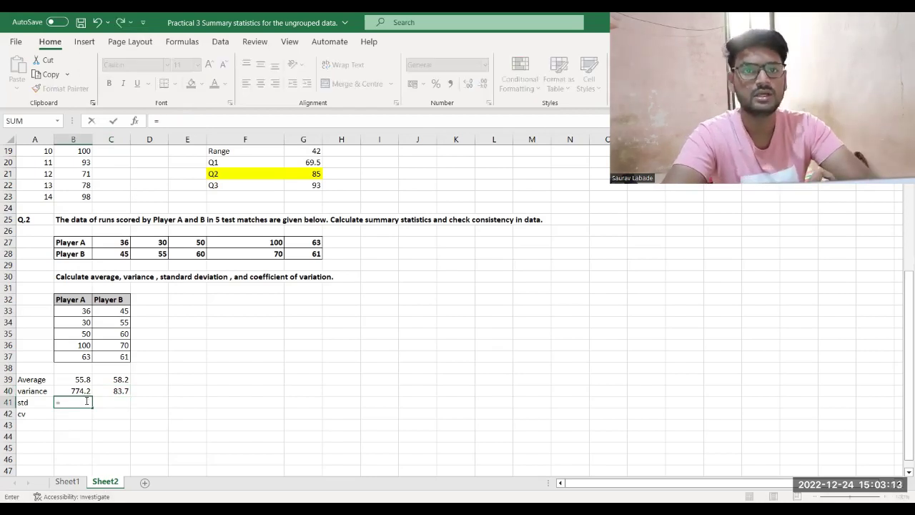
pyautogui.write('s')
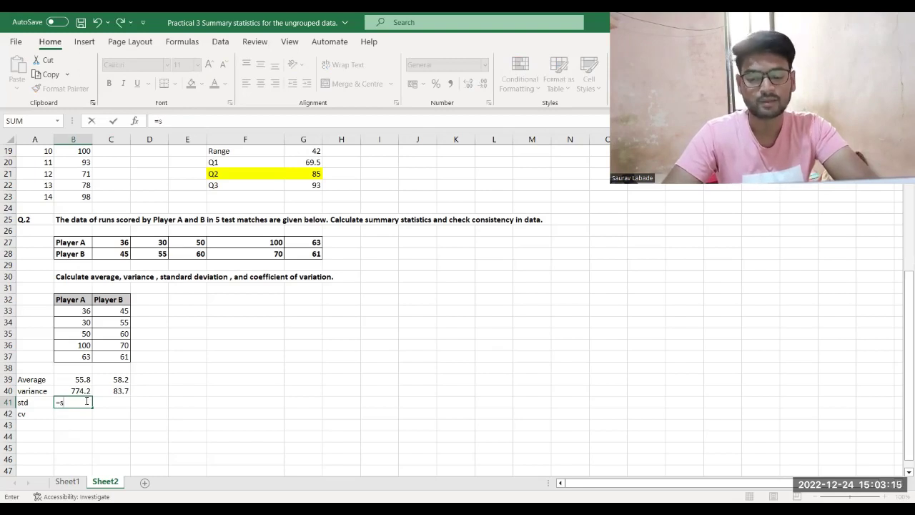
pyautogui.write('t')
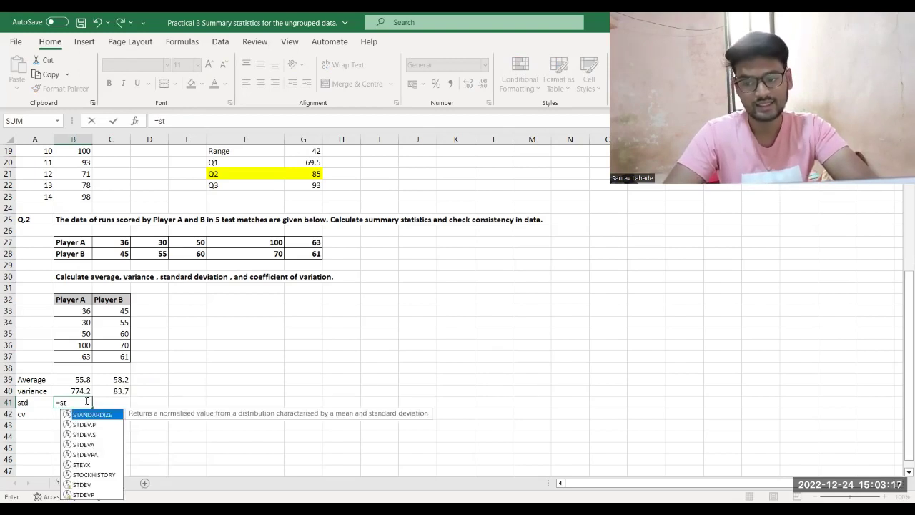
pyautogui.click(83, 485)
pyautogui.press('Tab')
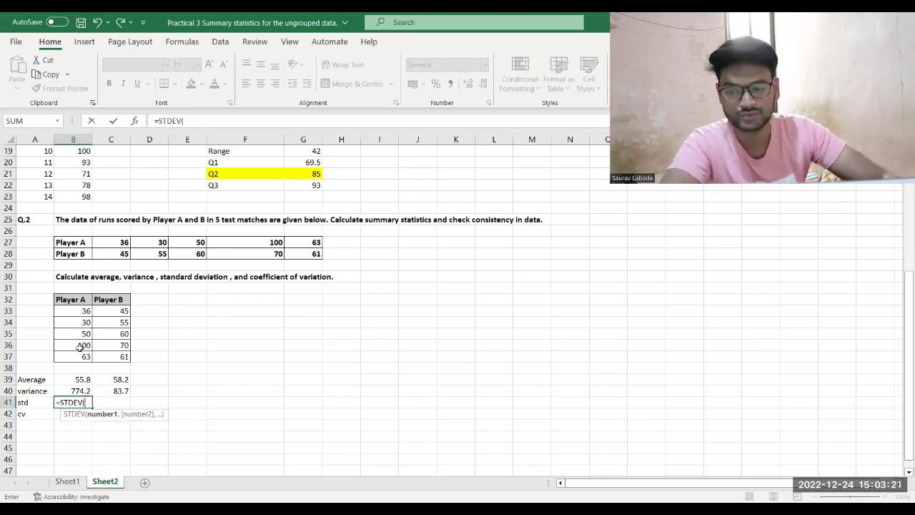
pyautogui.moveTo(81, 311); pyautogui.dragTo(81, 356)
pyautogui.press('Tab')
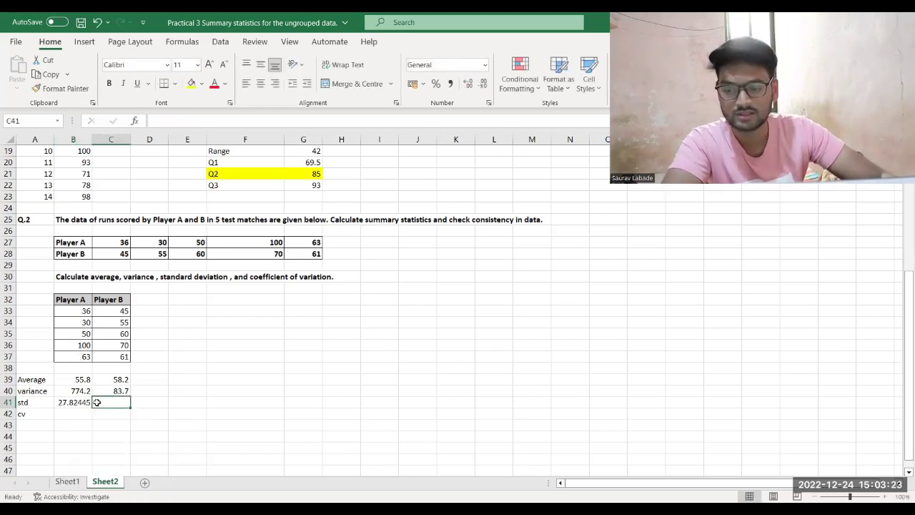
# - Calculate the standard deviation of Player B's runs in C41 with =STDEV(C33:C37) and check the formula
pyautogui.write('=')
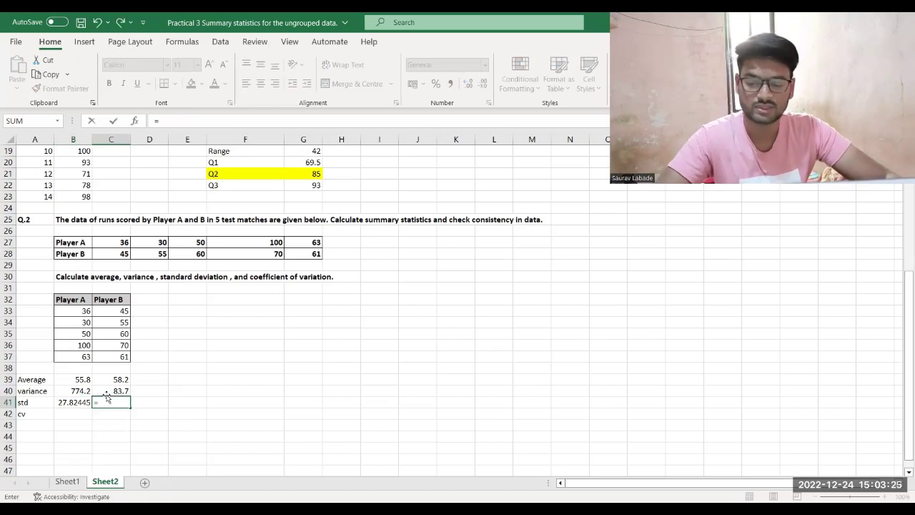
pyautogui.write('stdev')
pyautogui.press('Tab')
pyautogui.moveTo(120, 310); pyautogui.dragTo(119, 346)
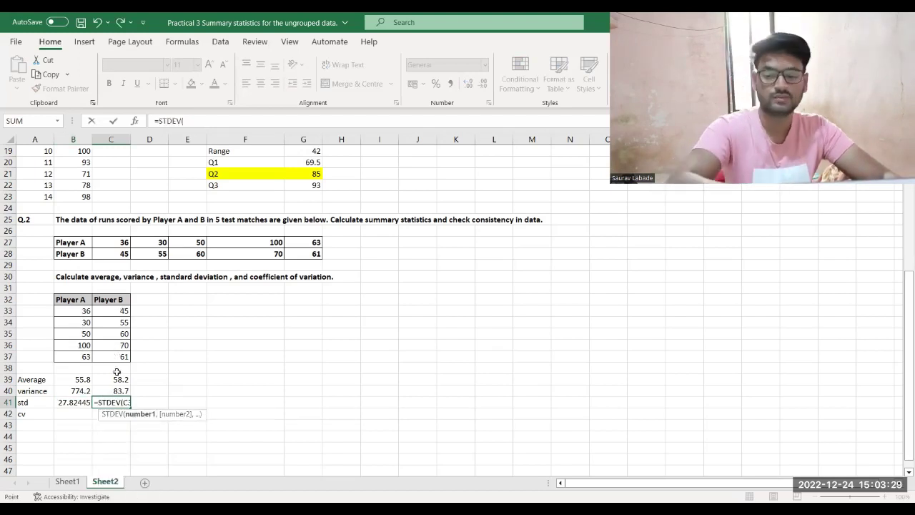
pyautogui.press('Return')
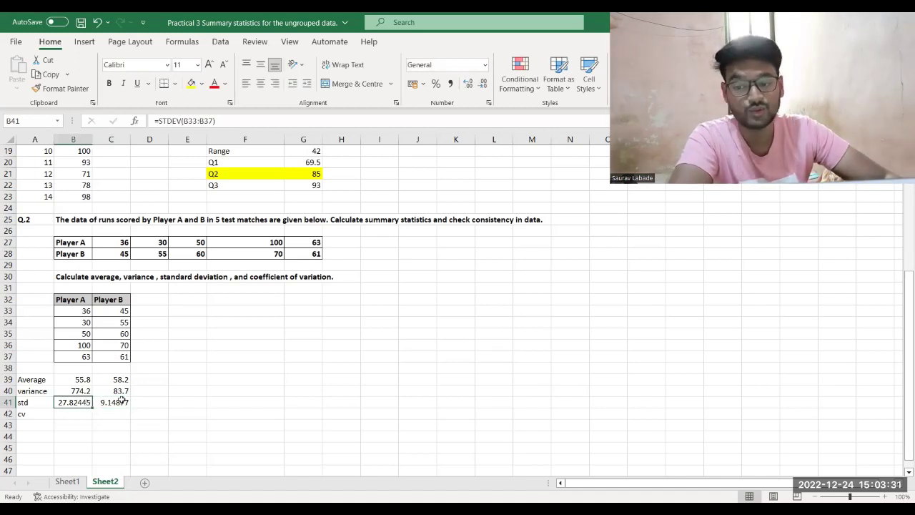
pyautogui.click(124, 405)
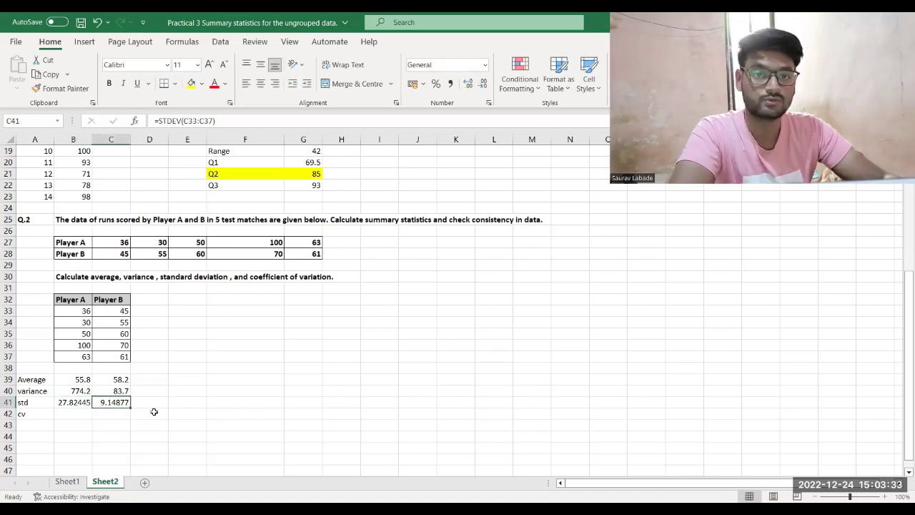
# - Cross-check Player A's standard deviation in E41 as the square root of the variance with =SQRT(B40)
pyautogui.click(174, 404)
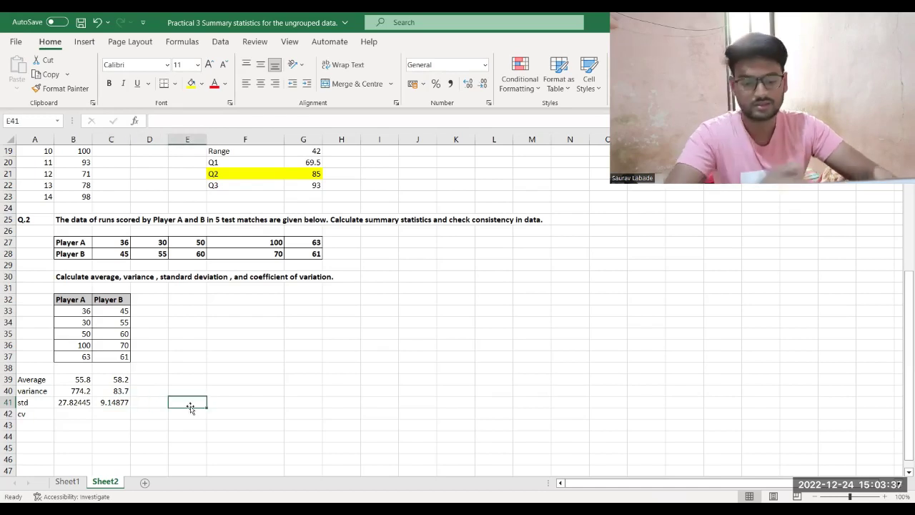
pyautogui.write('=')
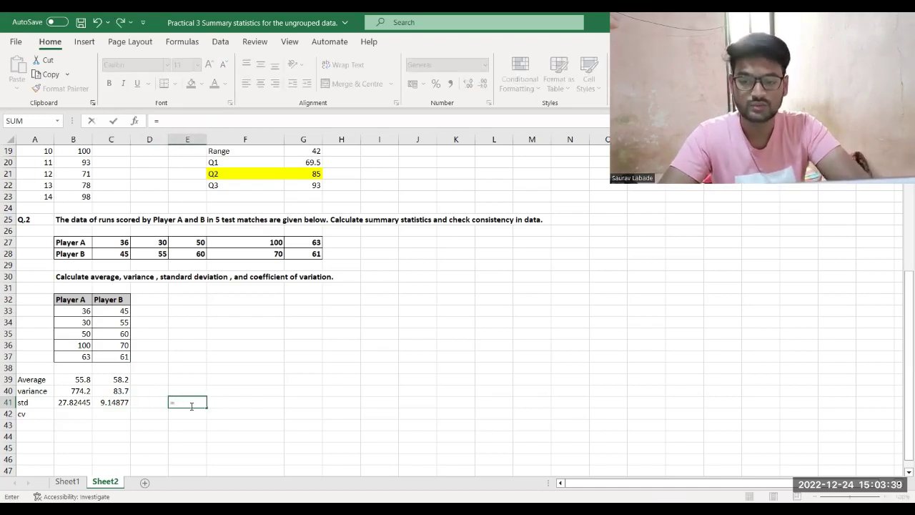
pyautogui.write('s')
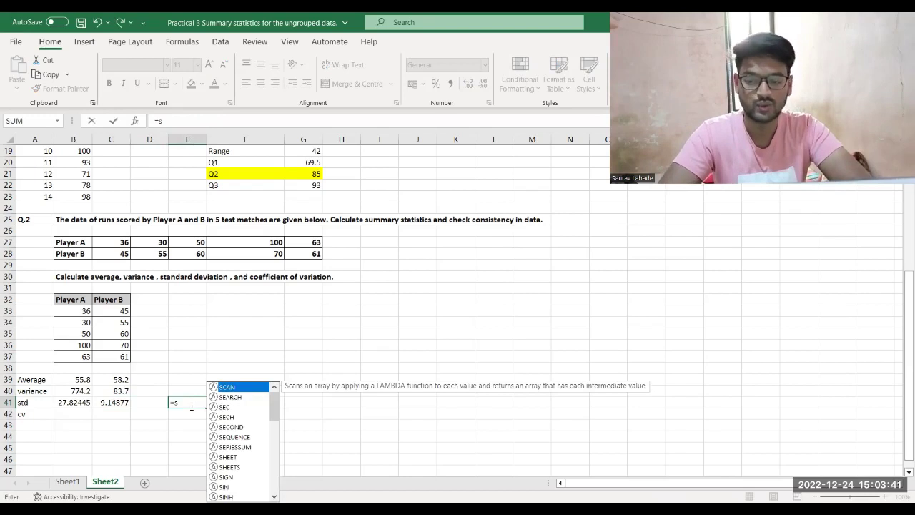
pyautogui.write('qrt')
pyautogui.press('Tab')
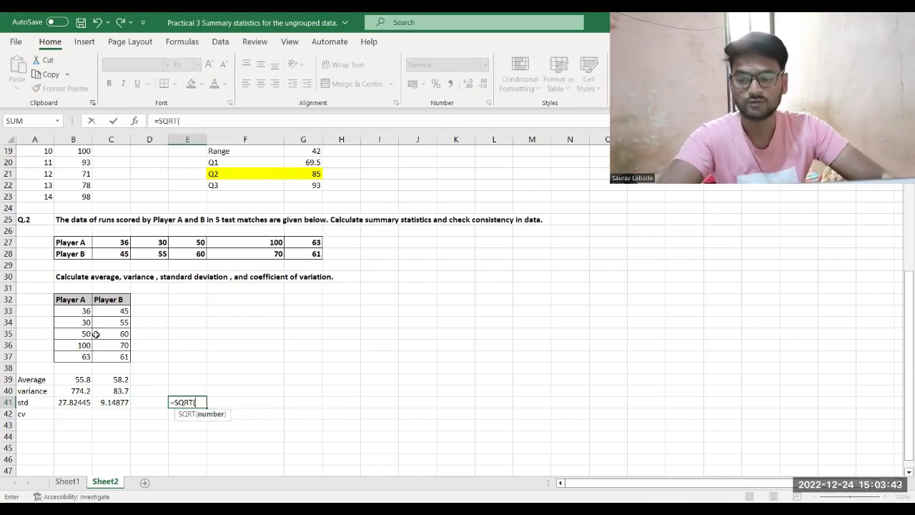
pyautogui.click(81, 391)
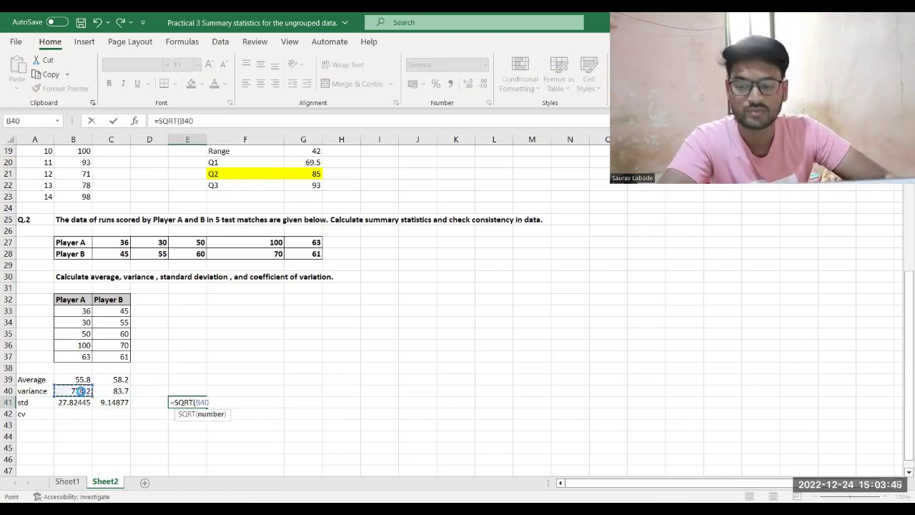
pyautogui.press('Return')
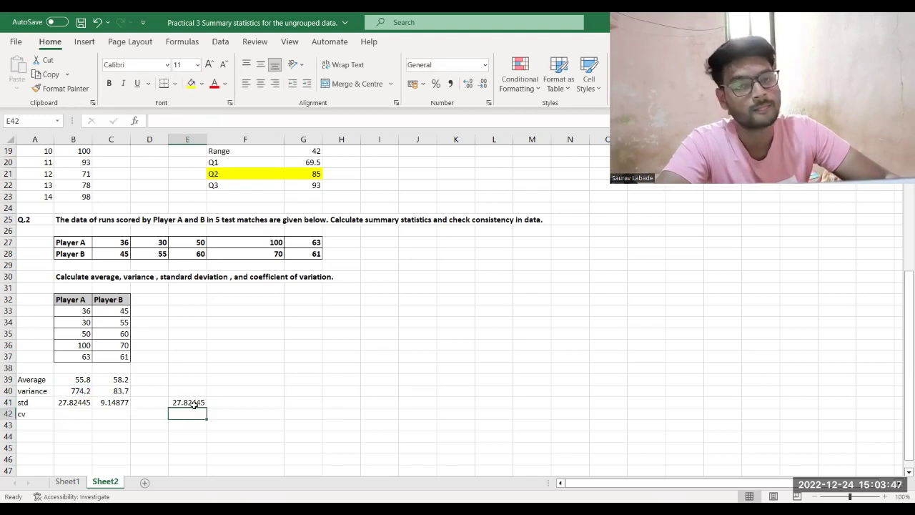
# - Cross-check Player B's standard deviation in F41 as the square root of the variance with =SQRT(C40)
pyautogui.click(245, 398)
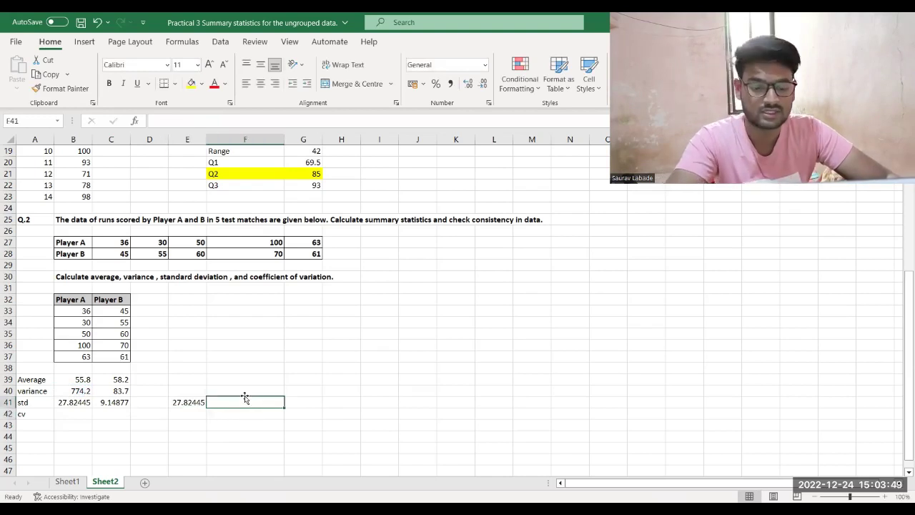
pyautogui.write('=')
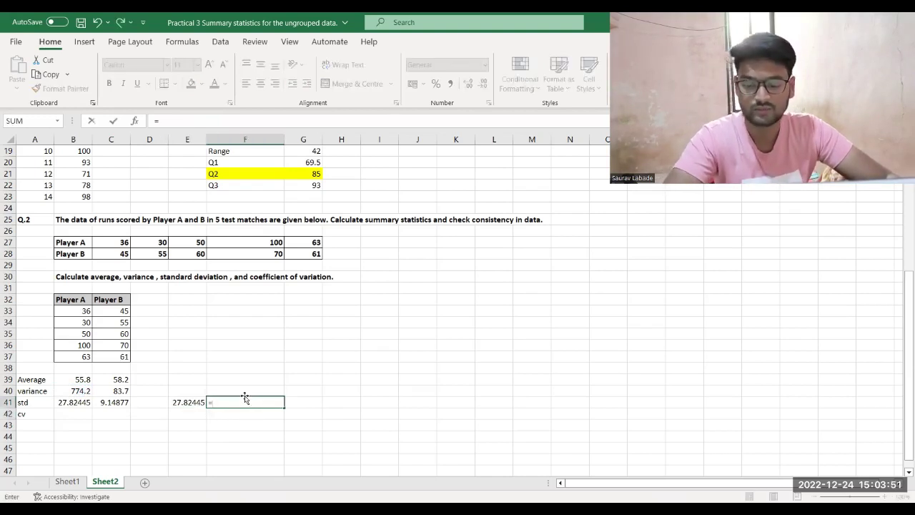
pyautogui.write('s')
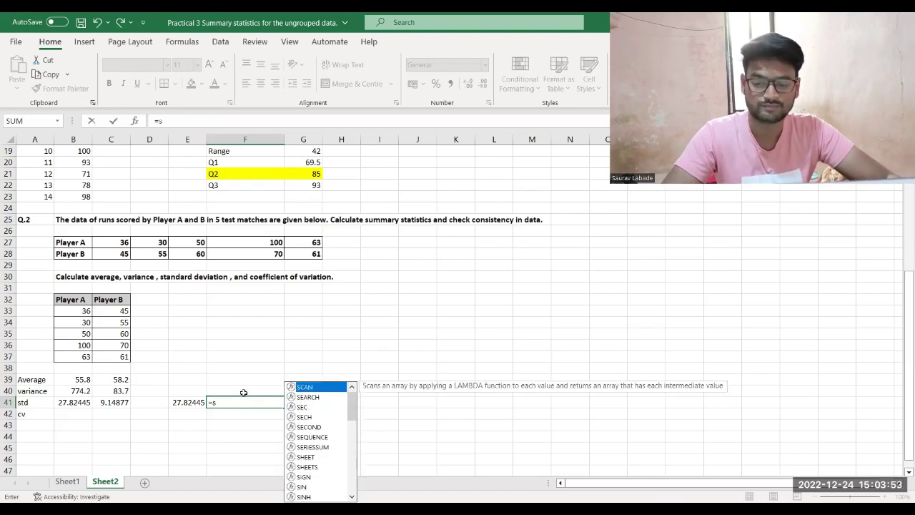
pyautogui.write('qrt')
pyautogui.press('Tab')
pyautogui.click(118, 390)
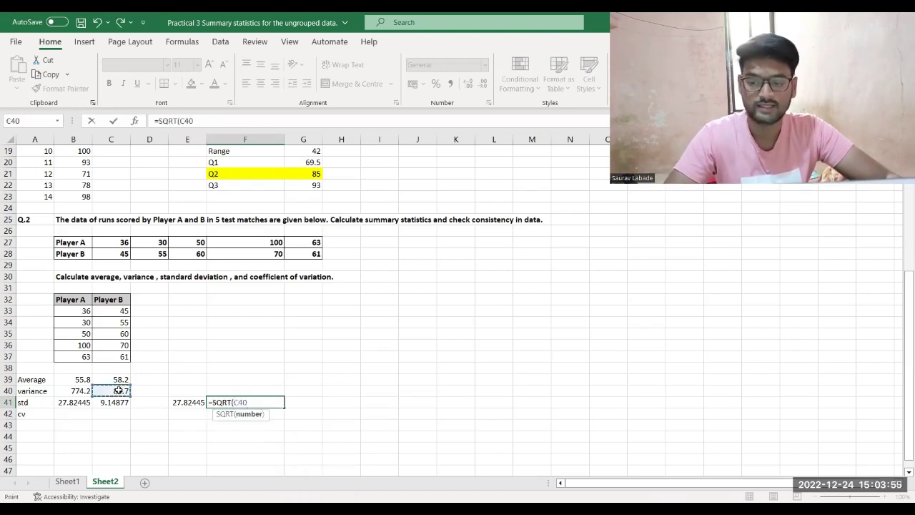
pyautogui.press('Return')
pyautogui.click(247, 402)
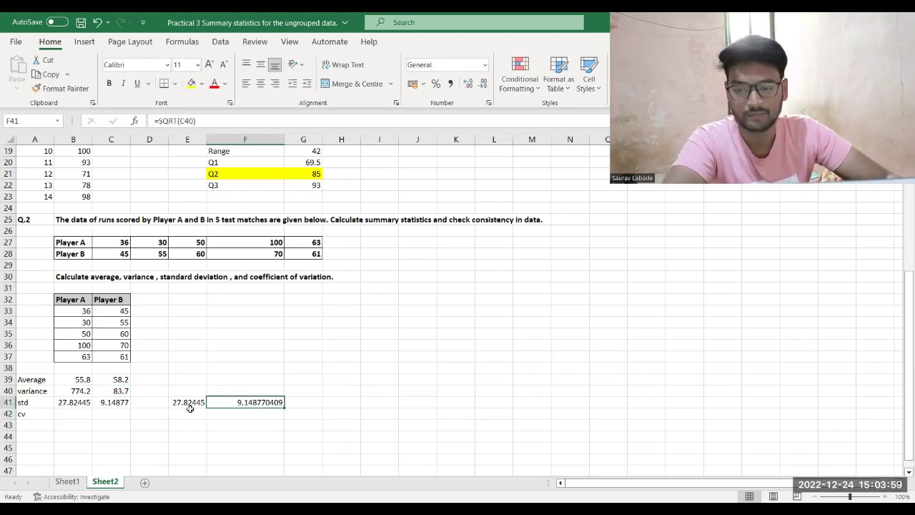
pyautogui.click(73, 415)
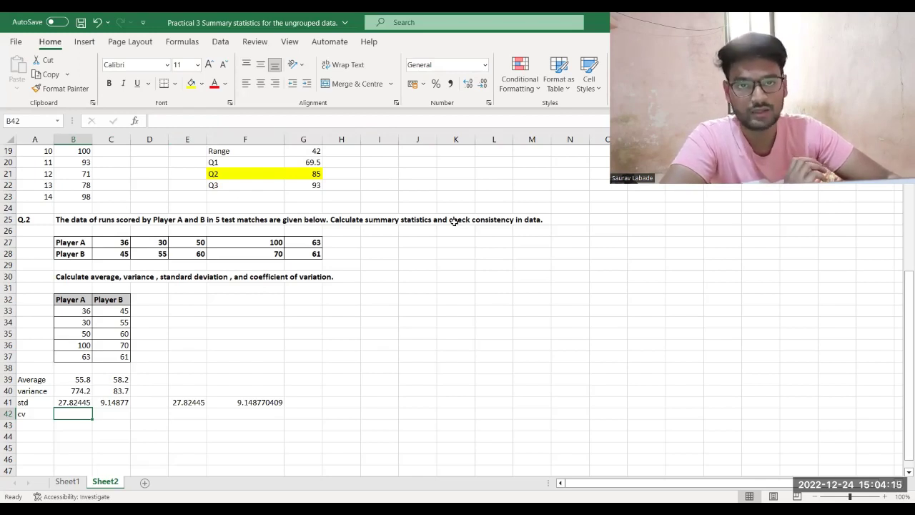
pyautogui.click(36, 379)
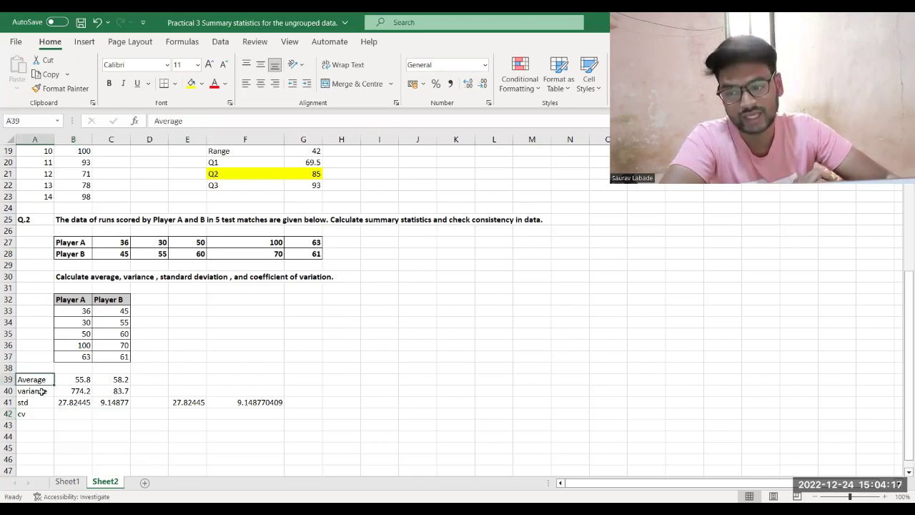
pyautogui.click(43, 403)
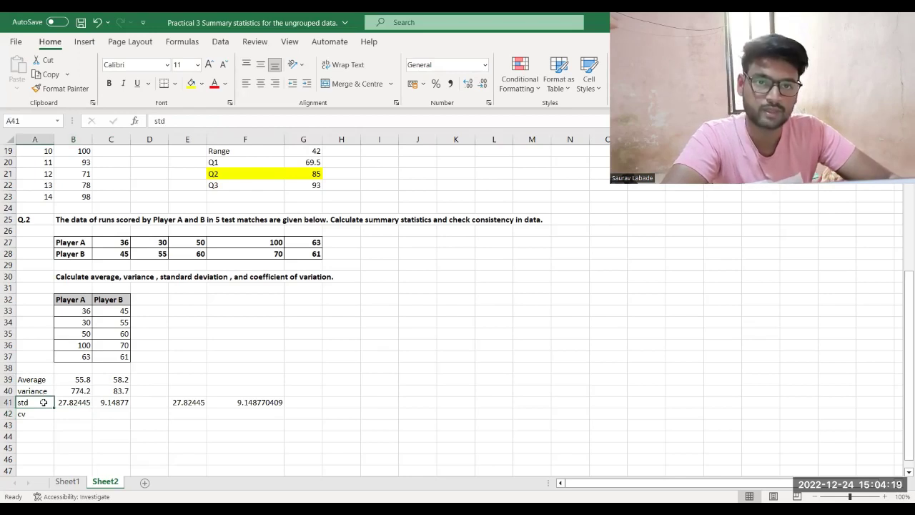
pyautogui.click(413, 336)
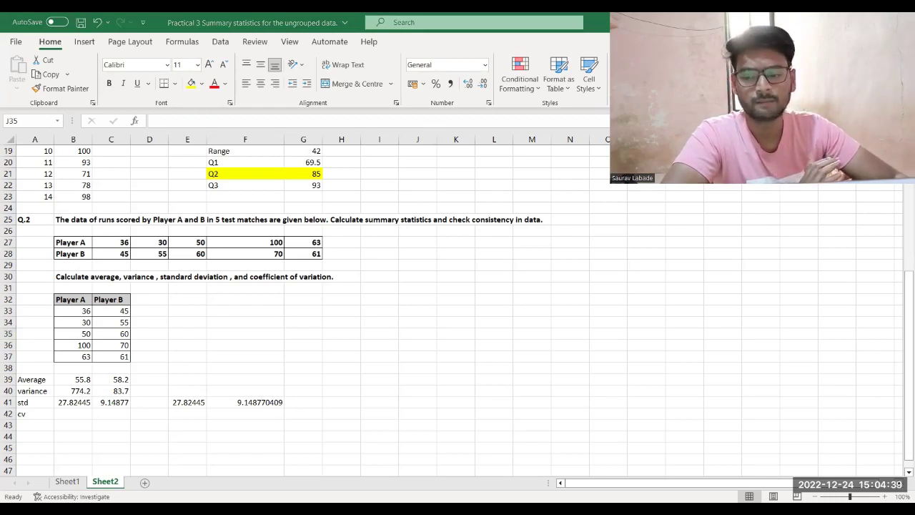
# - Calculate Player A's coefficient of variation in B42 with =(B41/B39)*100
pyautogui.click(75, 413)
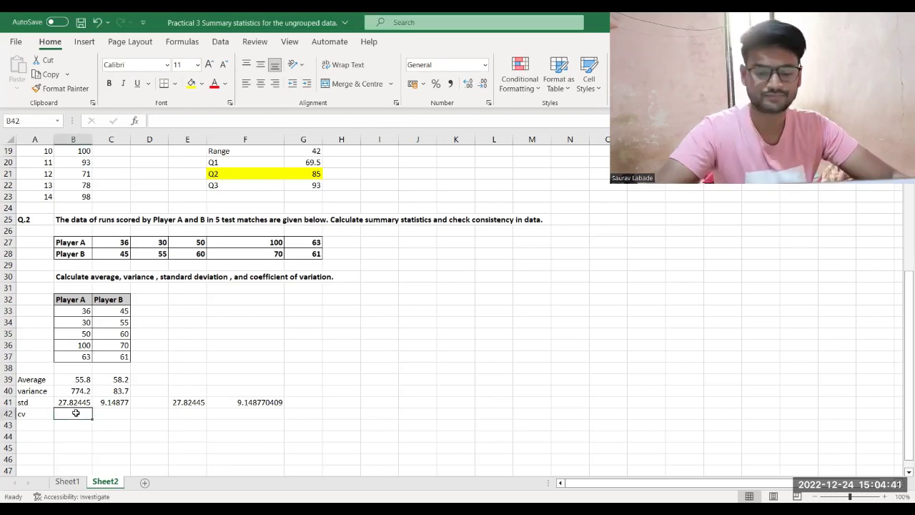
pyautogui.write('=s')
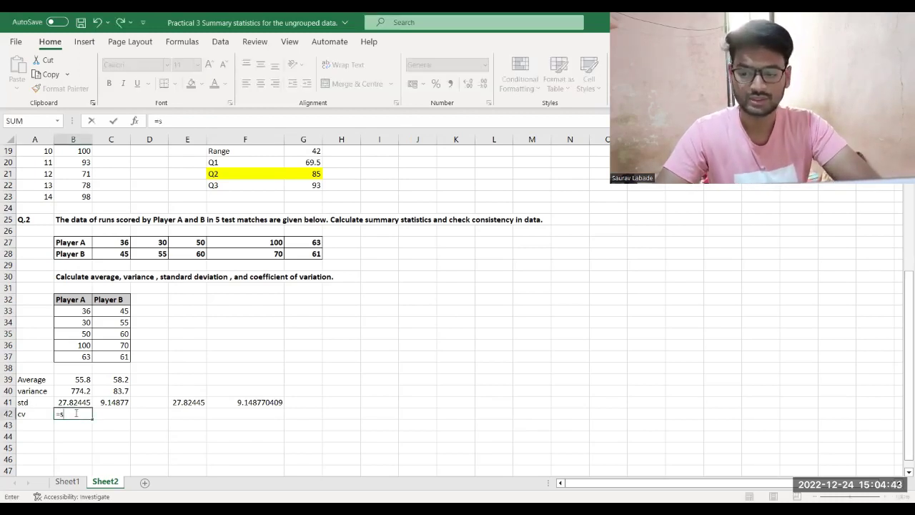
pyautogui.press('BackSpace')
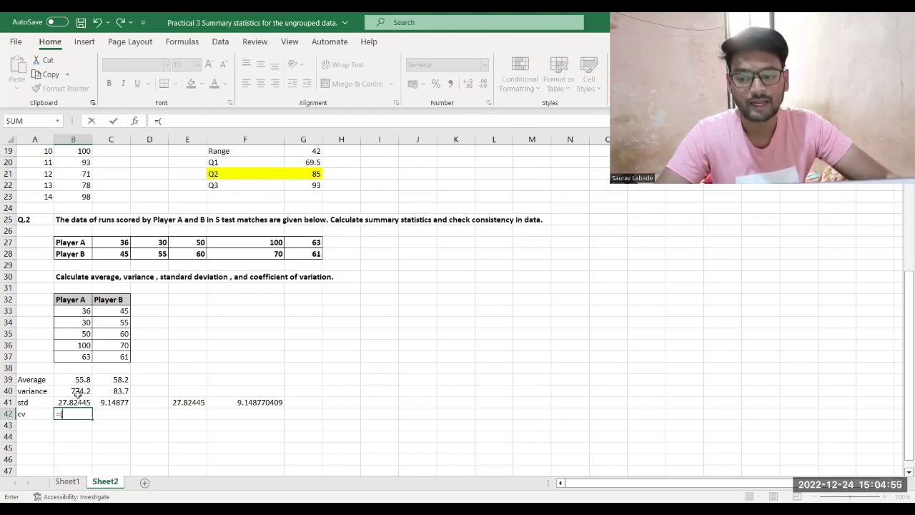
pyautogui.click(78, 401)
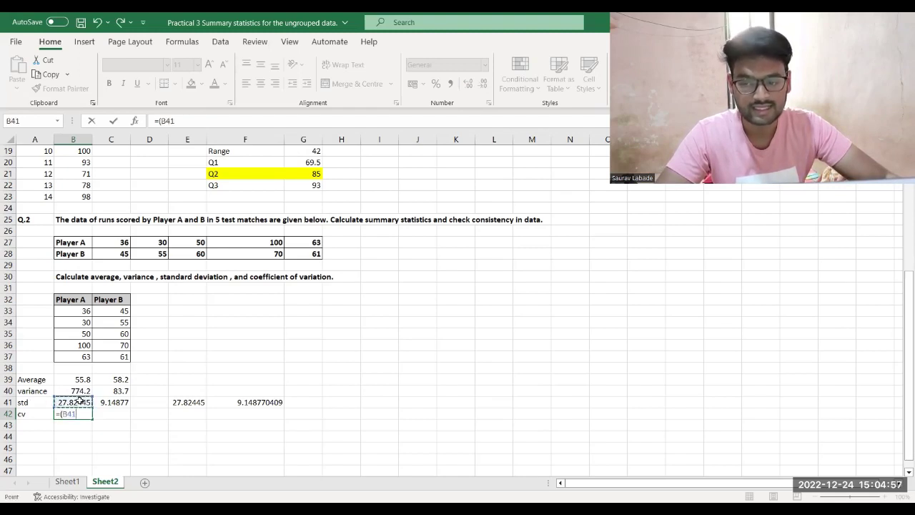
pyautogui.write('/')
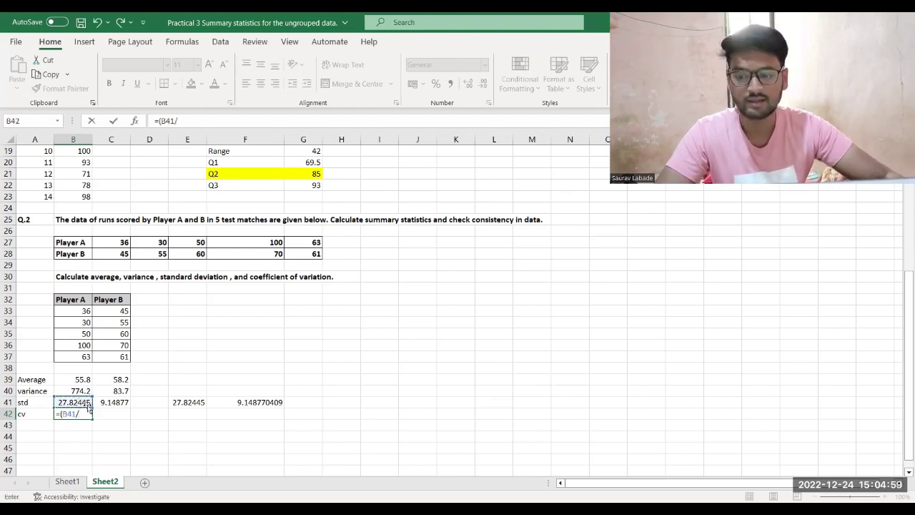
pyautogui.click(83, 380)
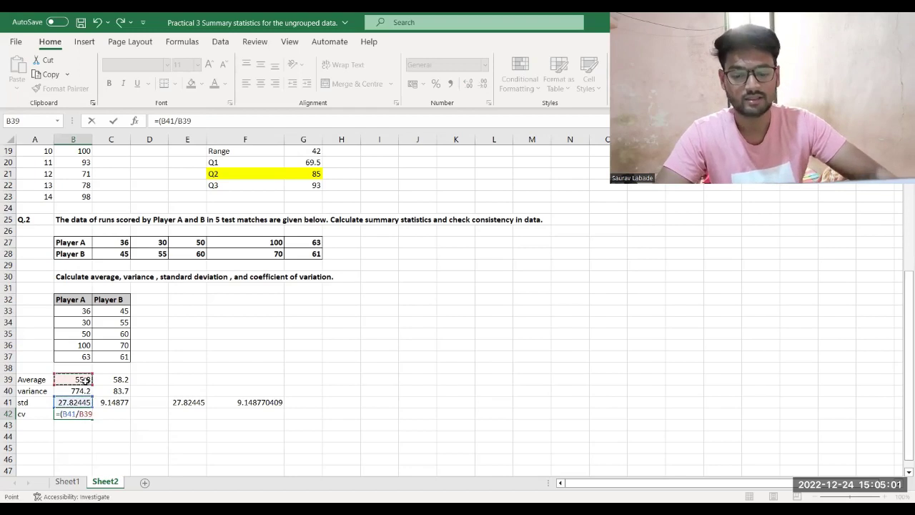
pyautogui.write(')*')
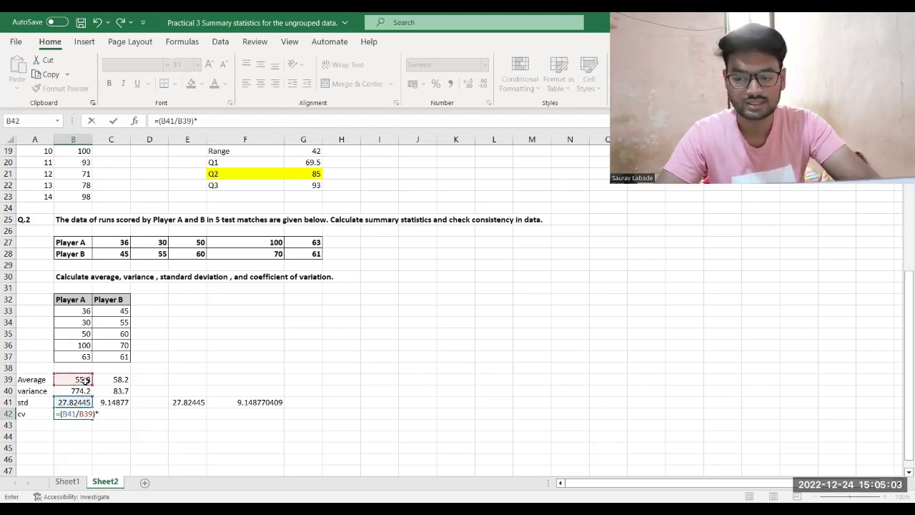
pyautogui.write('100')
pyautogui.press('Return')
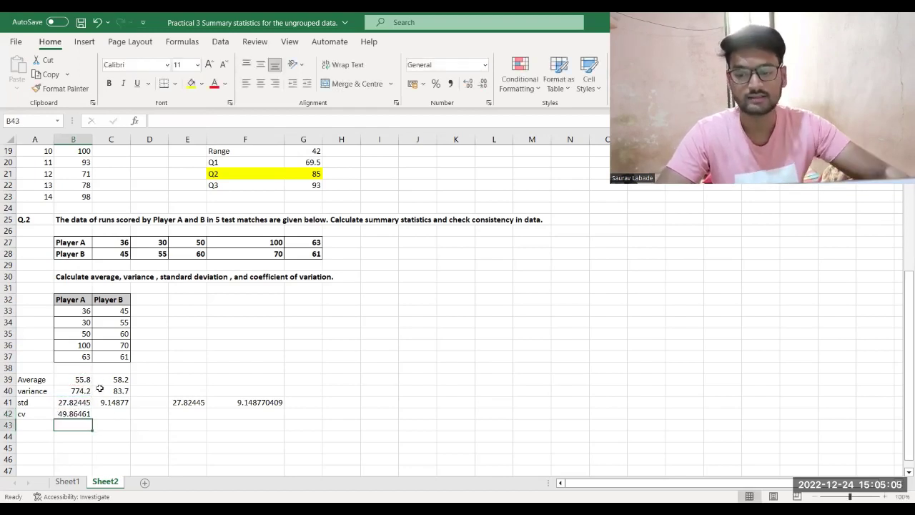
# - Copy the coefficient of variation formula from B42 across to C42 for Player B
pyautogui.click(89, 415)
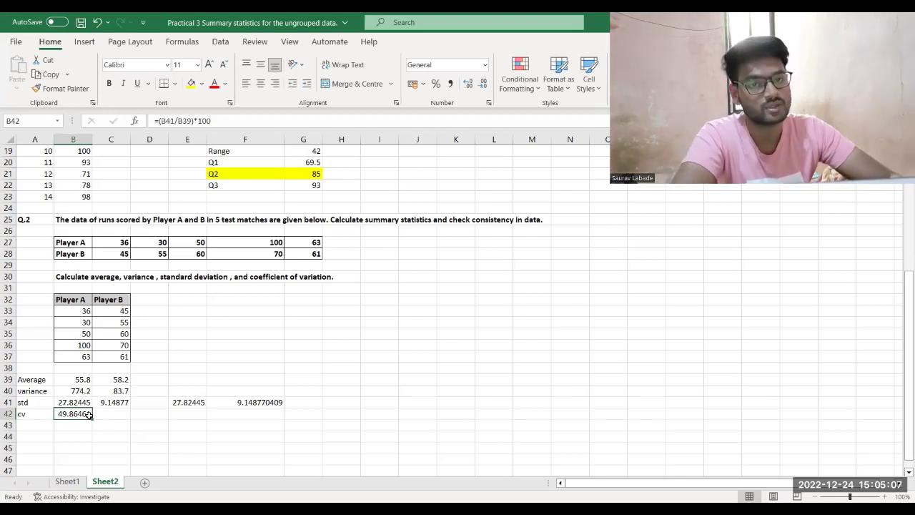
pyautogui.moveTo(88, 415); pyautogui.dragTo(119, 416)
pyautogui.click(258, 428)
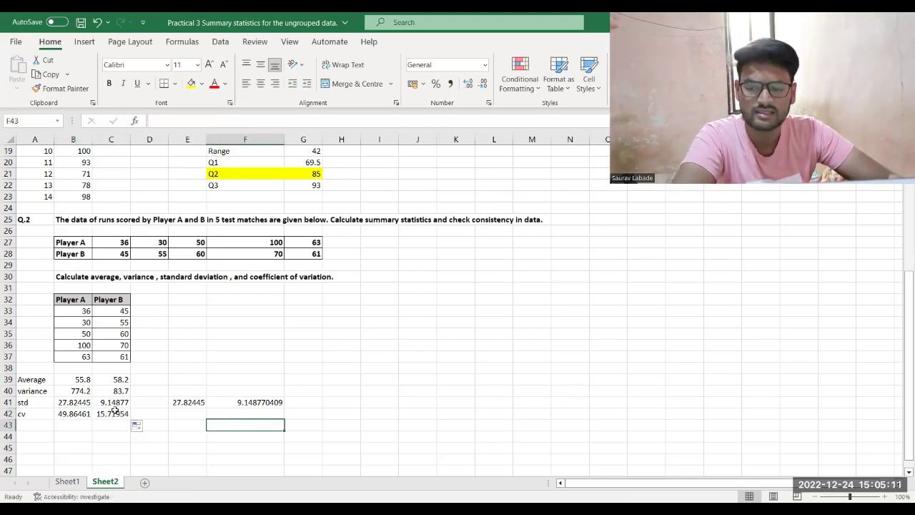
pyautogui.click(116, 413)
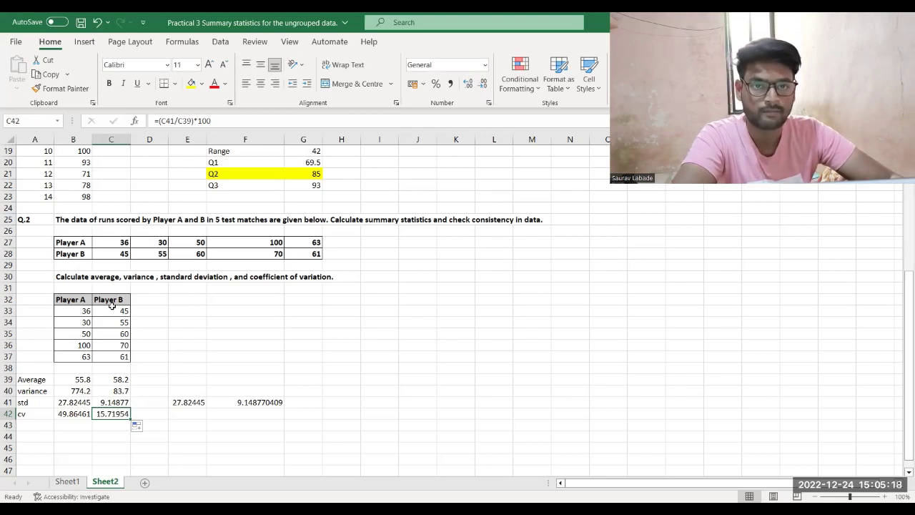
pyautogui.click(45, 435)
pyautogui.moveTo(43, 414); pyautogui.dragTo(118, 414)
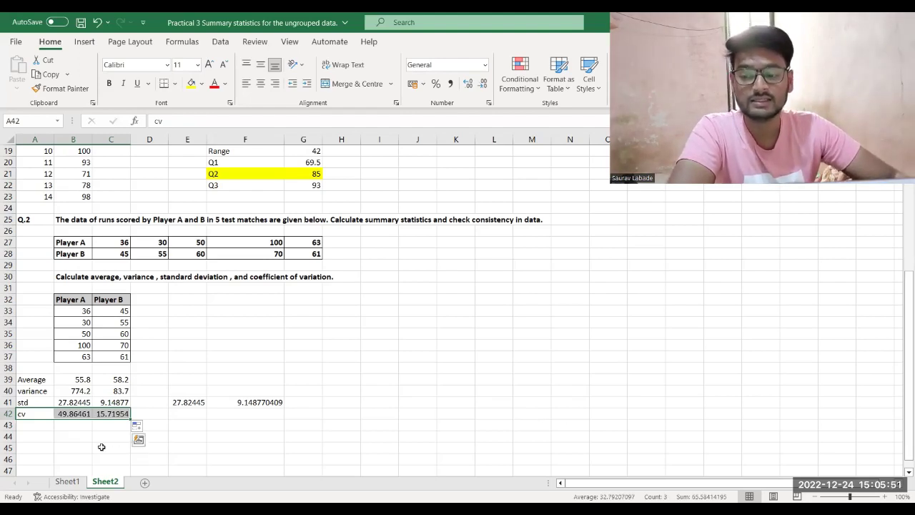
# - Highlight Player B's coefficient of variation in C42 with a yellow fill
pyautogui.click(106, 413)
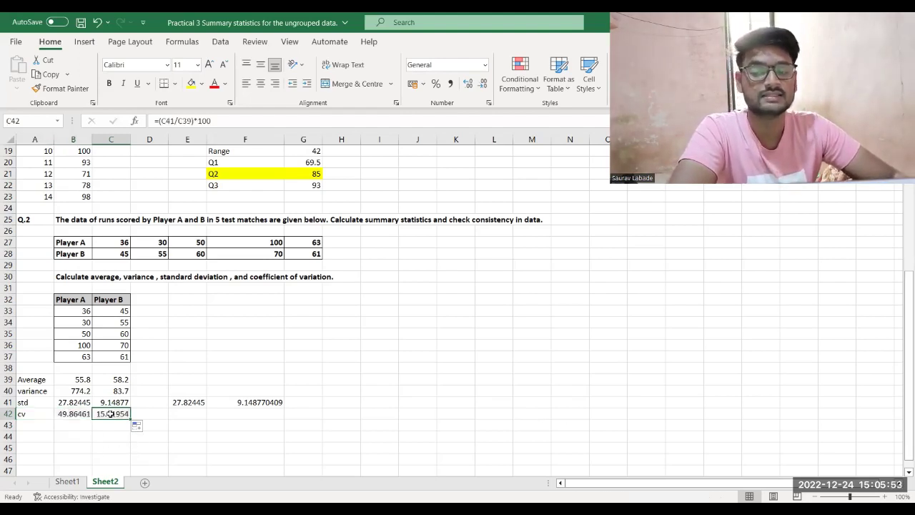
pyautogui.click(201, 86)
pyautogui.click(230, 195)
pyautogui.click(201, 87)
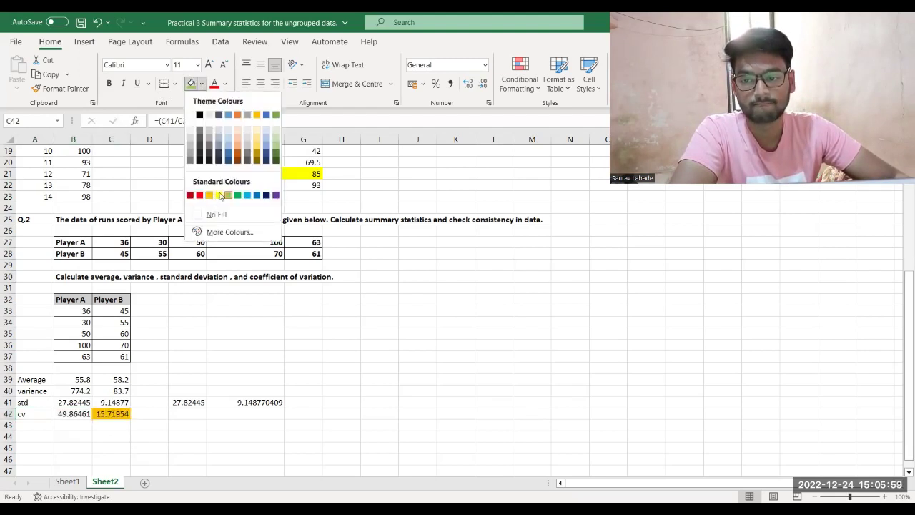
pyautogui.click(199, 195)
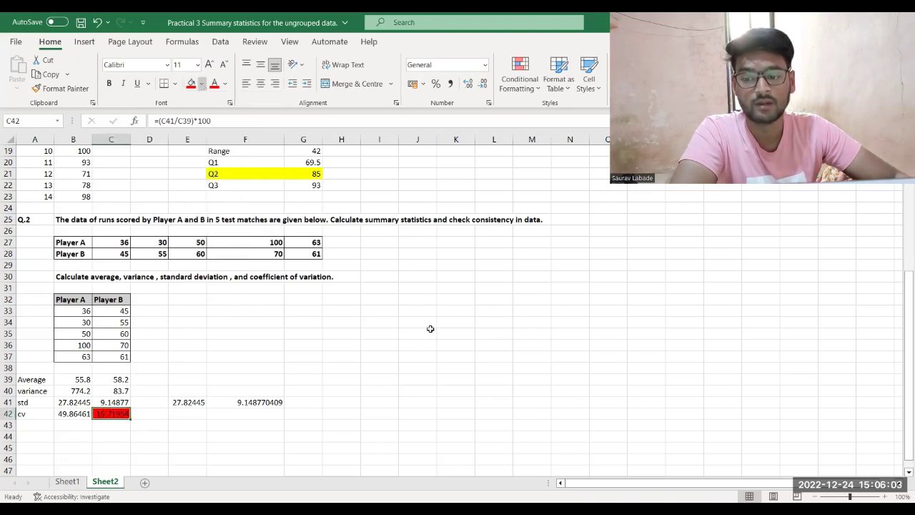
pyautogui.hotkey('ctrl', 'z')
pyautogui.click(151, 415)
pyautogui.click(114, 415)
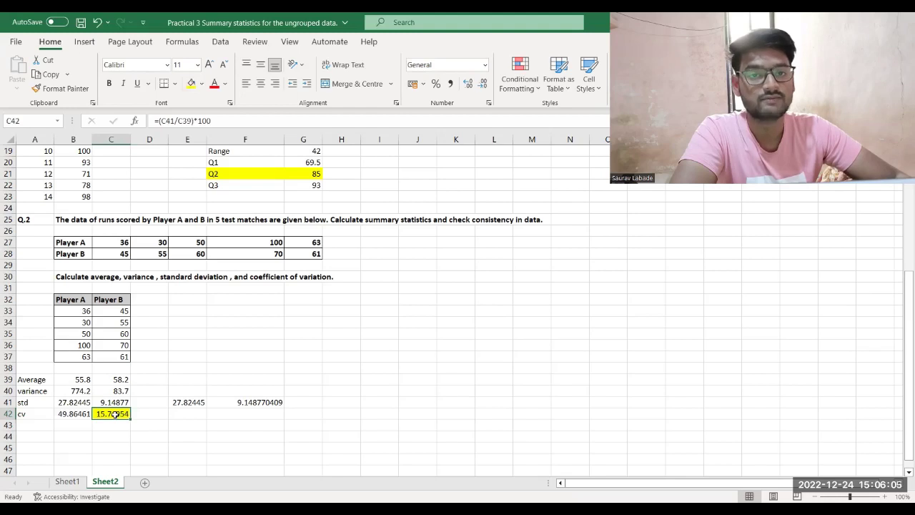
pyautogui.click(70, 421)
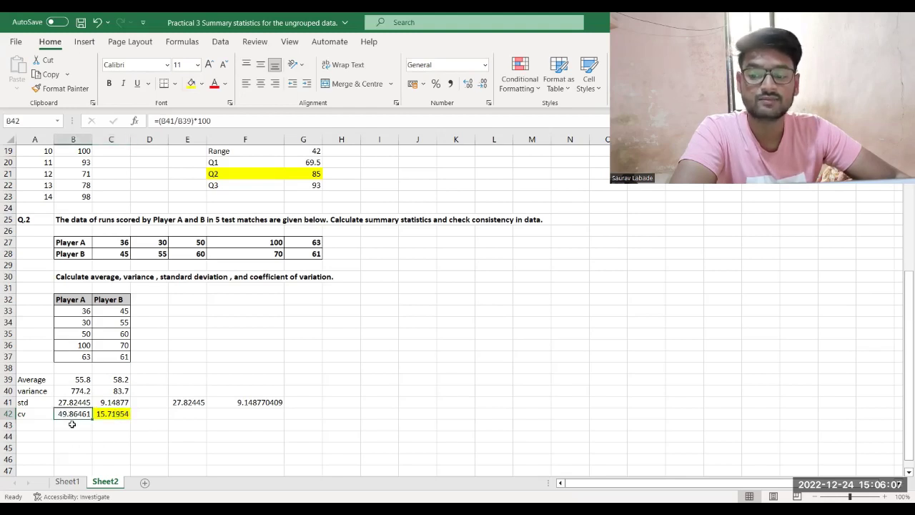
pyautogui.click(126, 417)
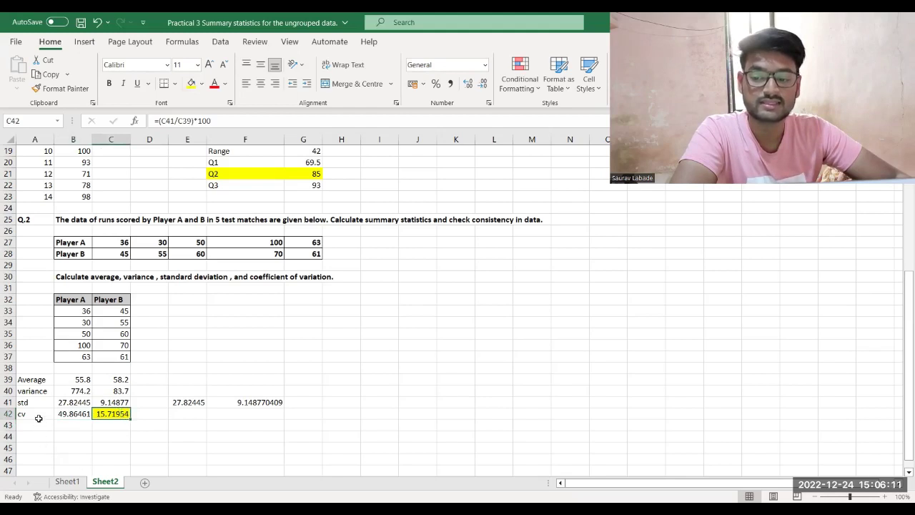
pyautogui.click(115, 299)
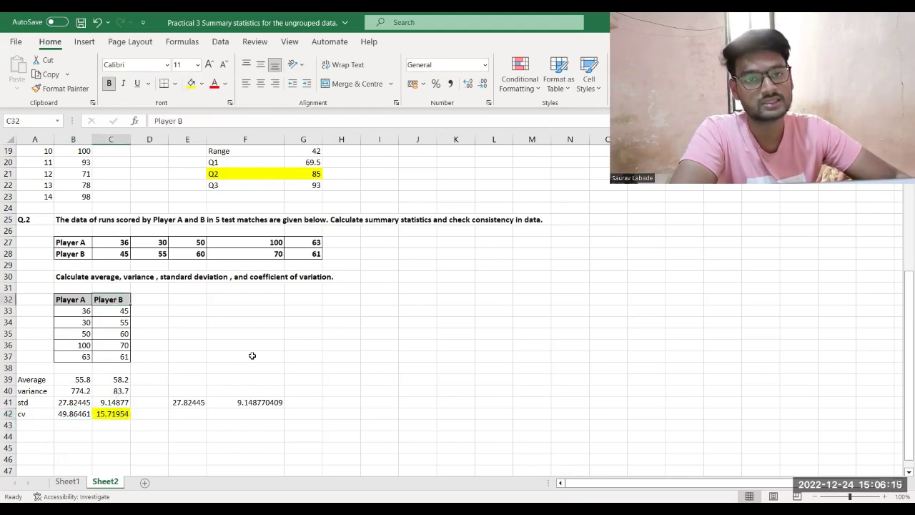
# - Enter the conclusion "Player B is more consistent than player B ." in E34 beside the players' score table
pyautogui.click(248, 340)
pyautogui.click(203, 322)
pyautogui.write('P')
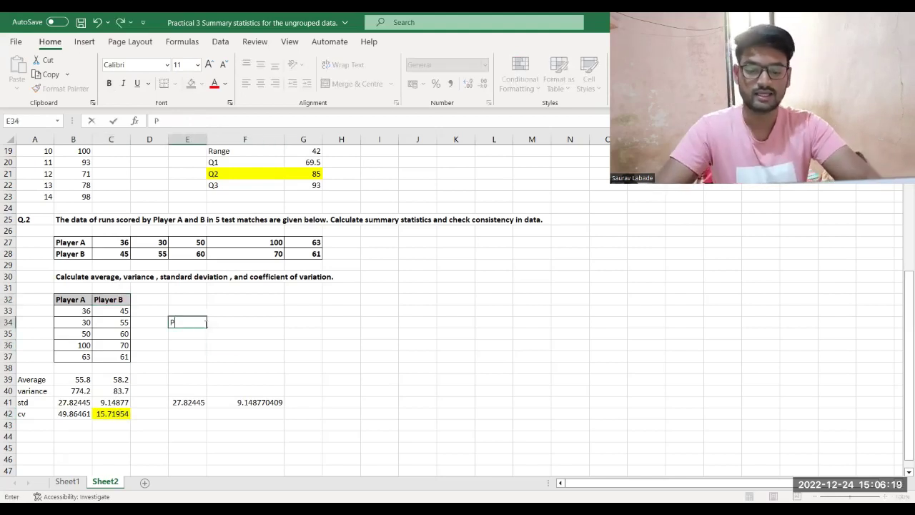
pyautogui.write('layer B')
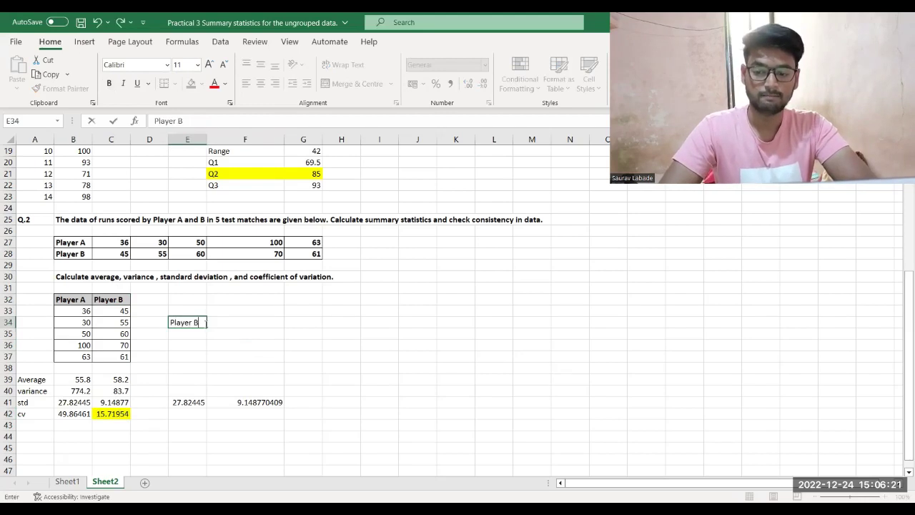
pyautogui.write(' is more con')
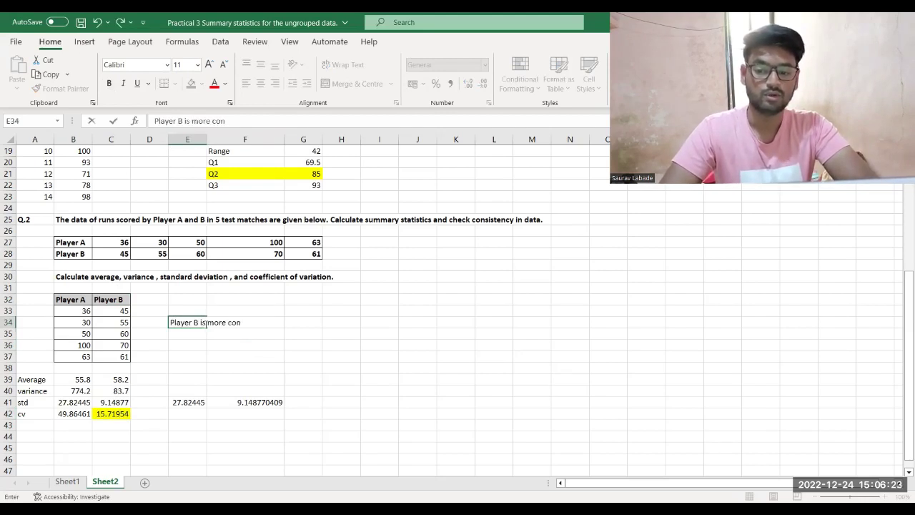
pyautogui.write('sistent than playe')
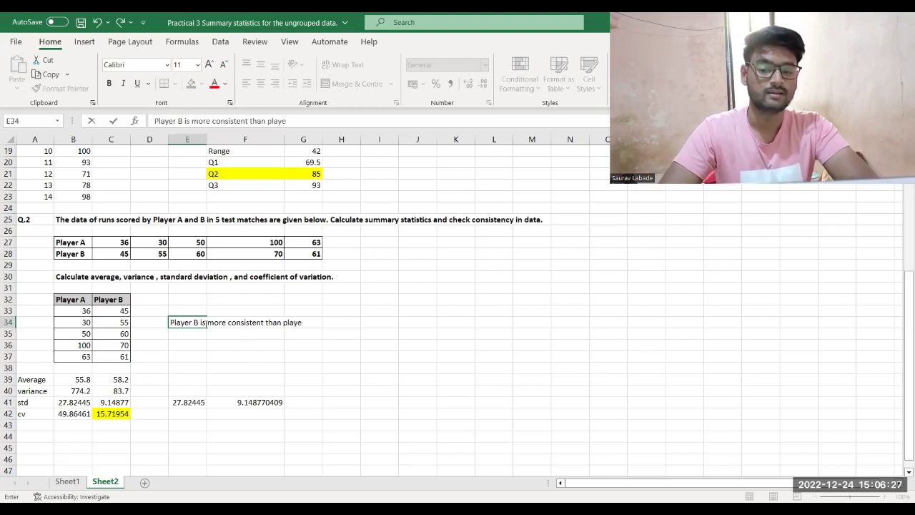
pyautogui.write('r B .')
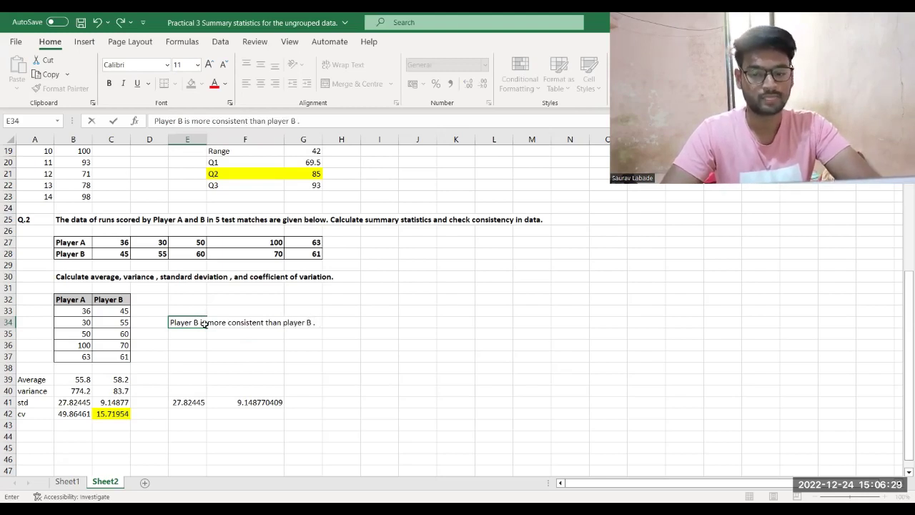
pyautogui.press('Return')
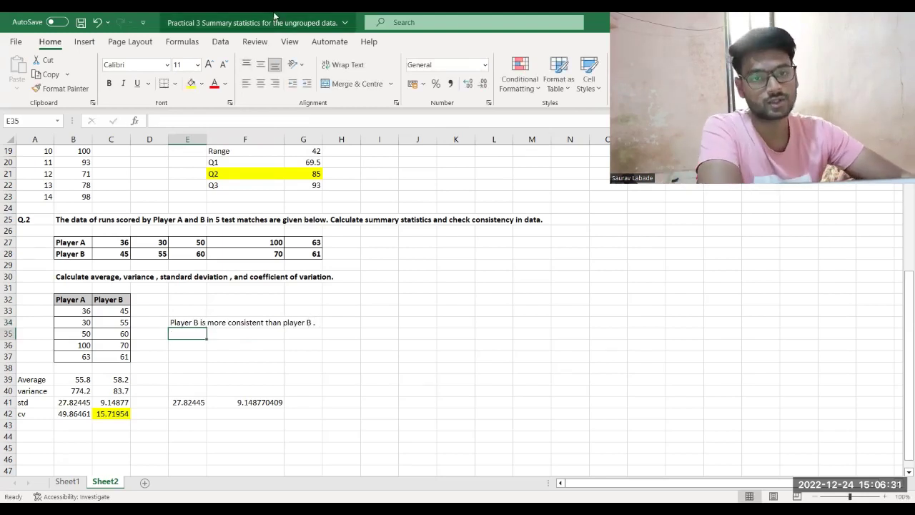
pyautogui.scroll(4, 324, 294)
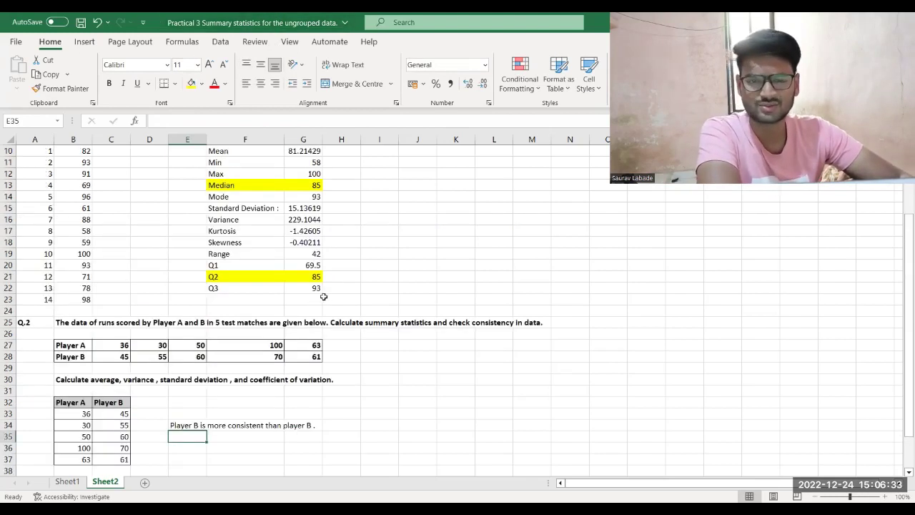